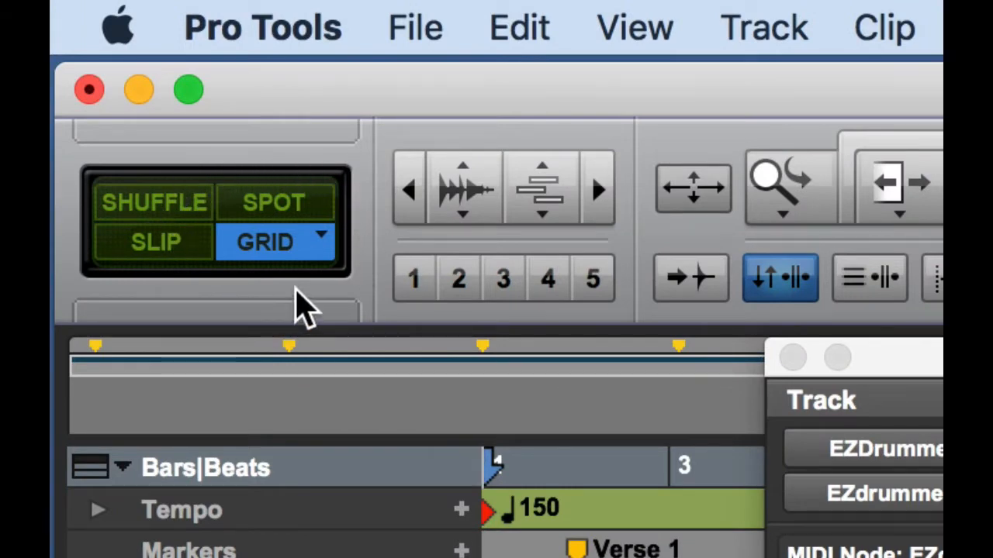
# - Keep the edit mode on Grid with the grid resolution at 1 bar
pyautogui.click(169, 248)
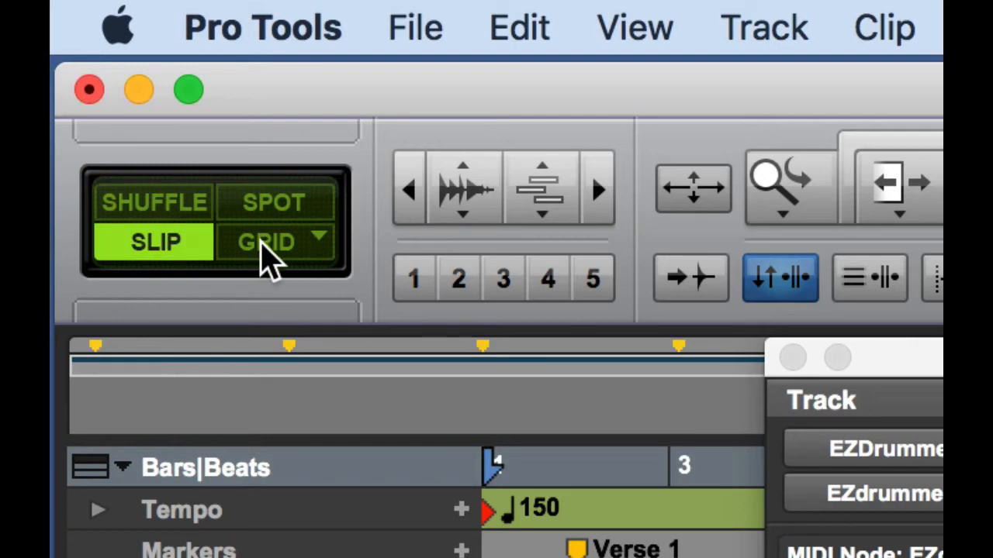
pyautogui.click(264, 247)
pyautogui.click(266, 256)
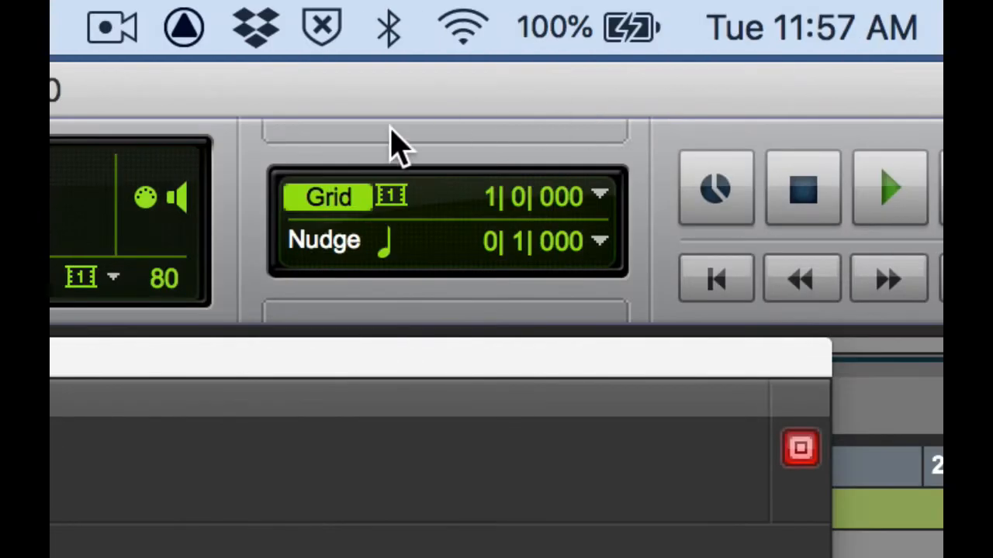
pyautogui.click(600, 198)
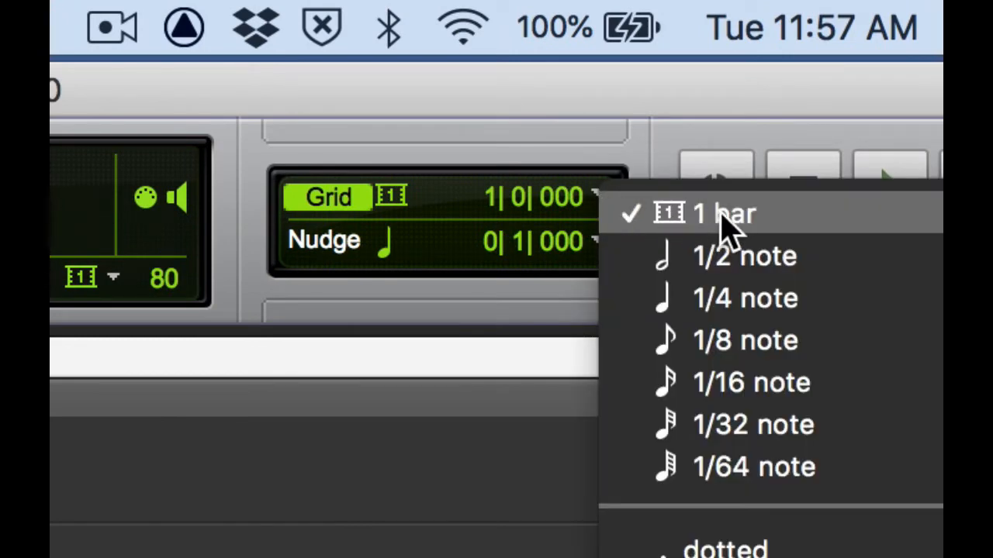
pyautogui.click(784, 217)
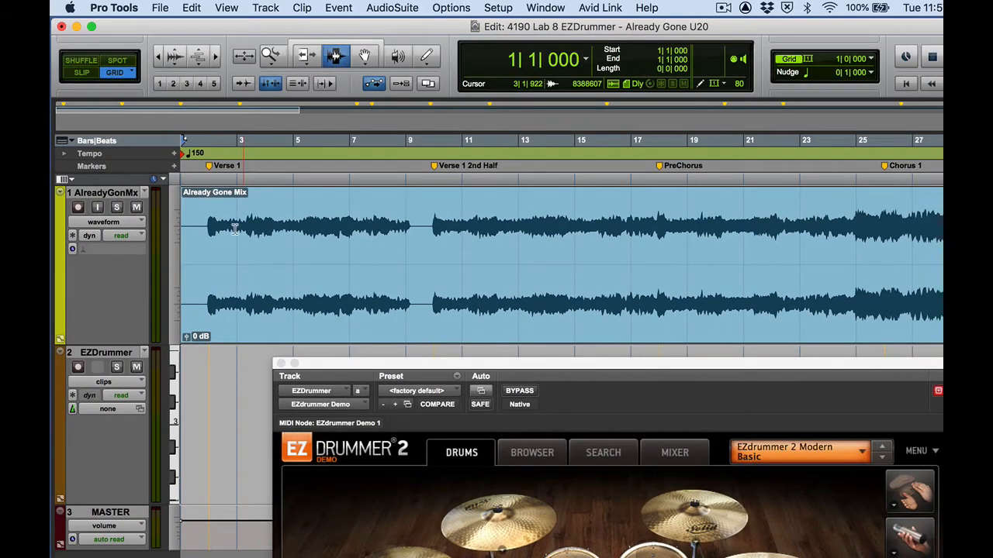
# - Play the session from bar 2, stop it, and raise the EZdrummer window to show the kit
pyautogui.click(208, 256)
pyautogui.press('space')
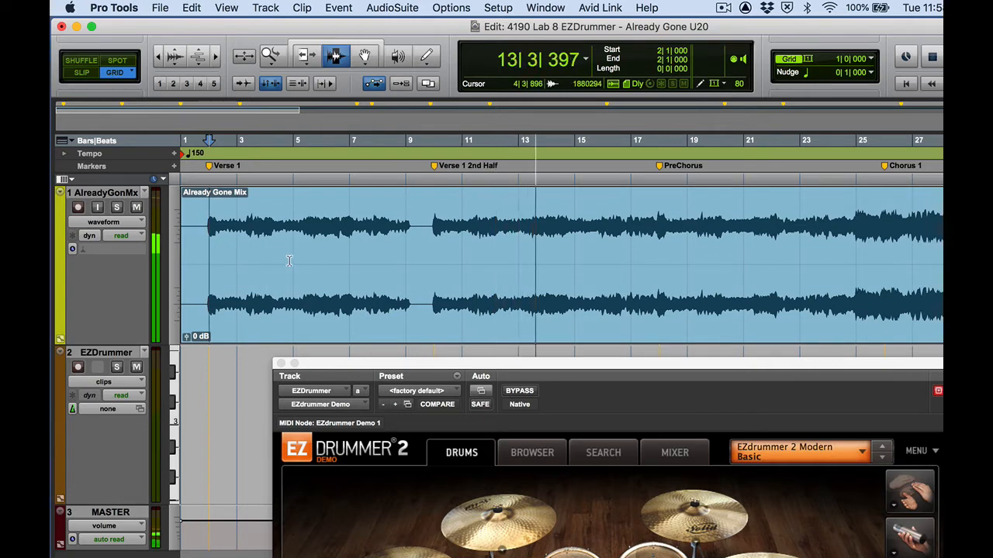
pyautogui.press('space')
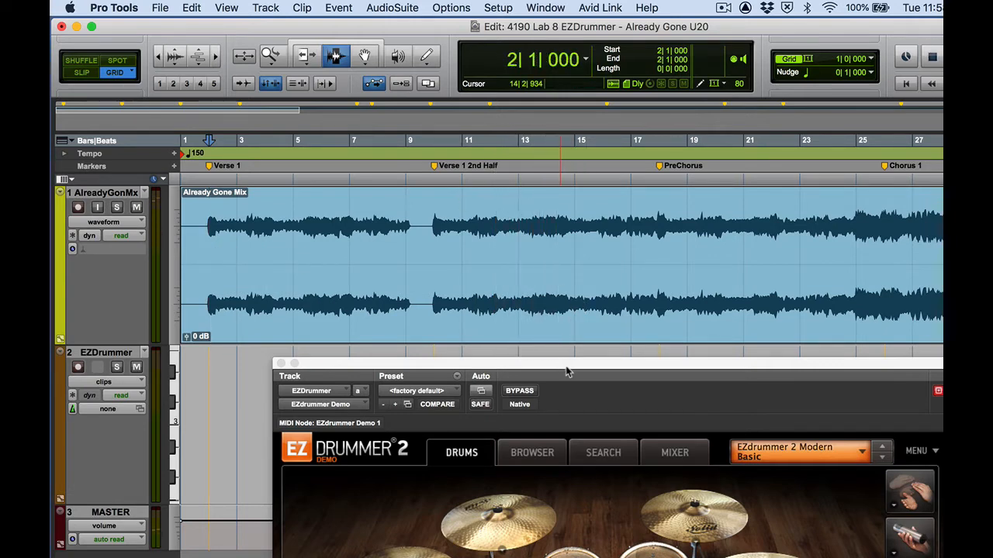
pyautogui.moveTo(566, 364); pyautogui.dragTo(587, 62)
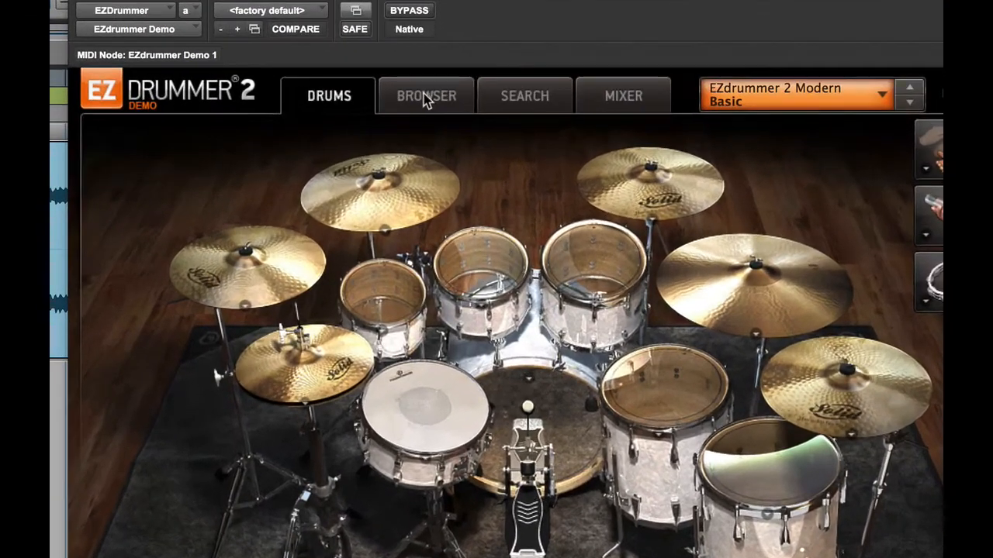
# - Browse Uptempo > Straight 4/4 to the Uptempo Rock 173 BPM Intro grooves and preview Variation 01
pyautogui.click(546, 153)
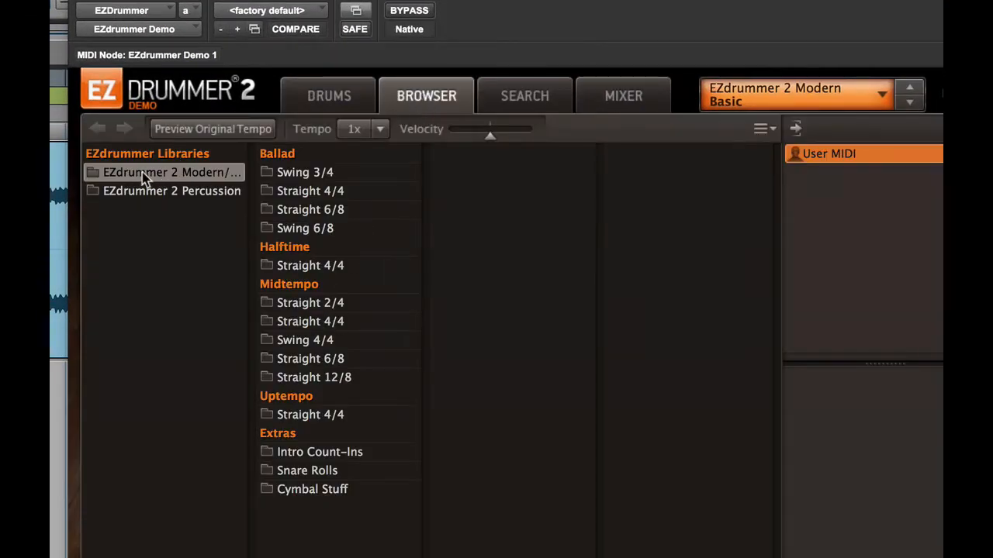
pyautogui.click(296, 418)
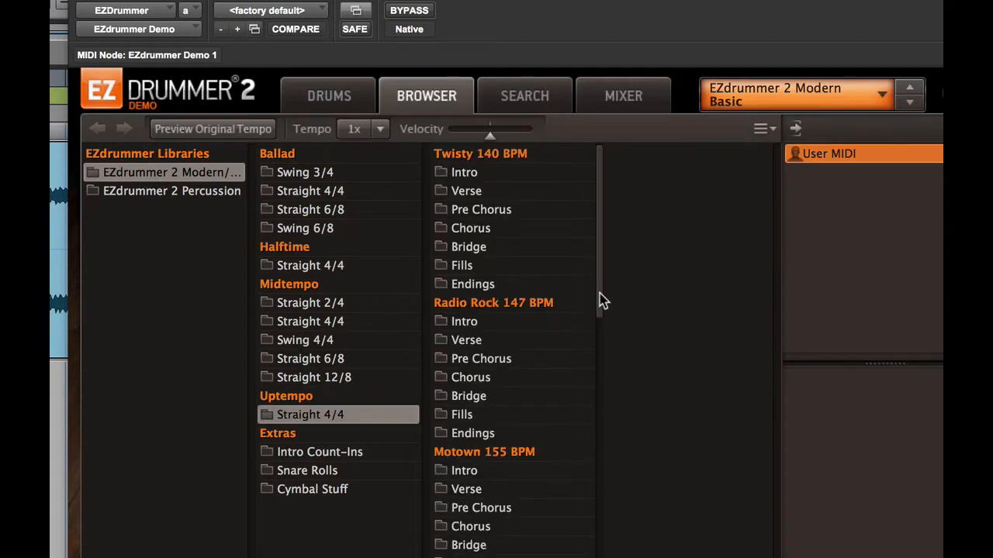
pyautogui.moveTo(602, 301); pyautogui.dragTo(611, 525)
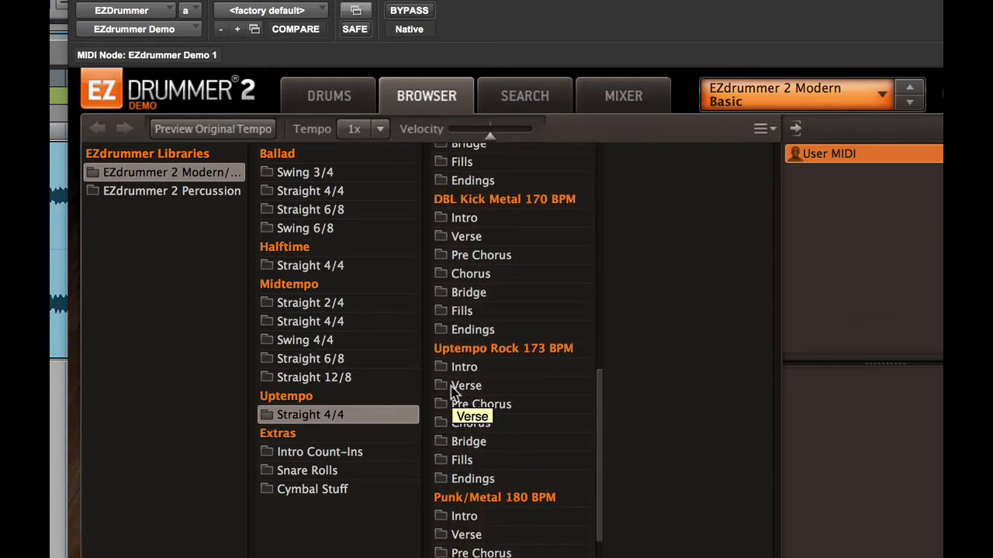
pyautogui.click(464, 368)
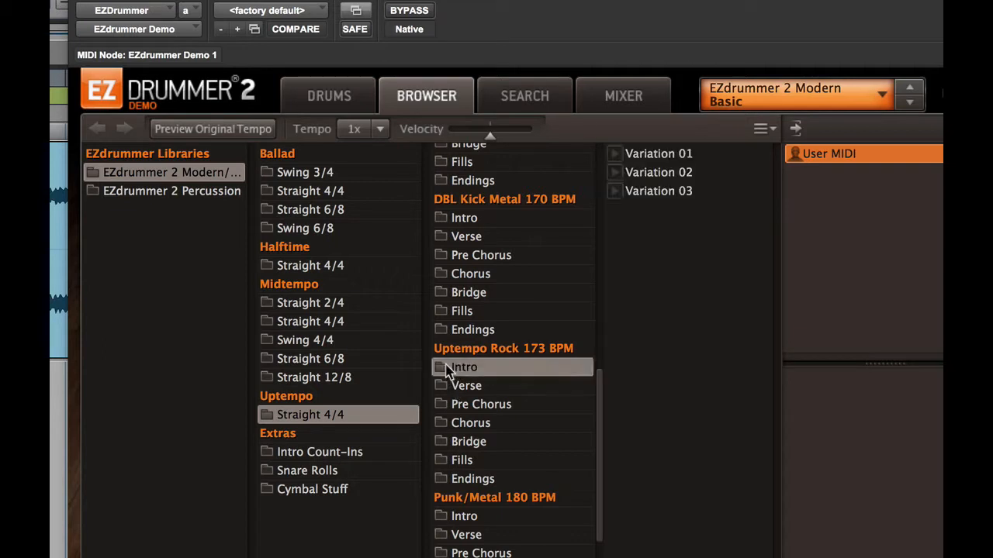
pyautogui.click(616, 155)
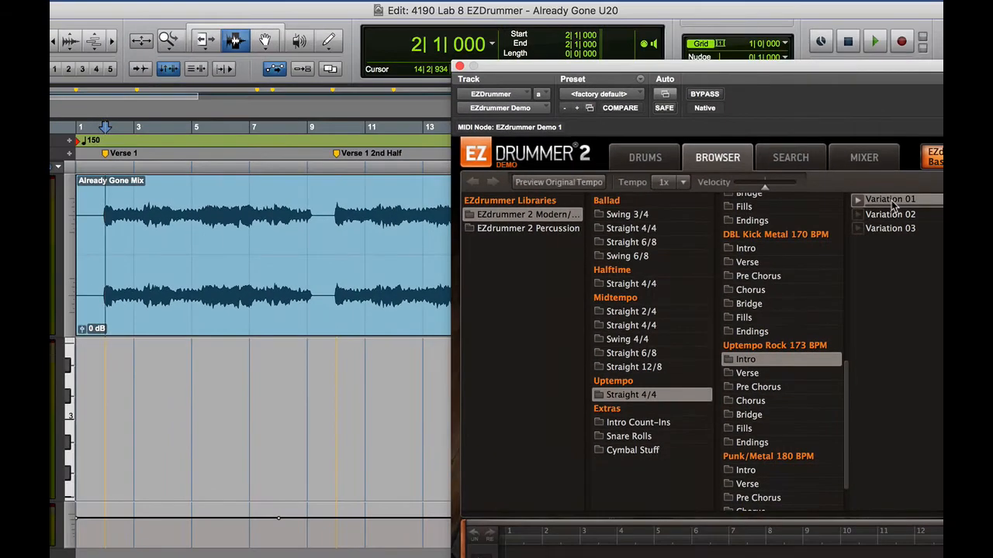
# - Place Intro Variation 01 on the drum track at bar 2 and play it back
pyautogui.moveTo(892, 203); pyautogui.dragTo(106, 398)
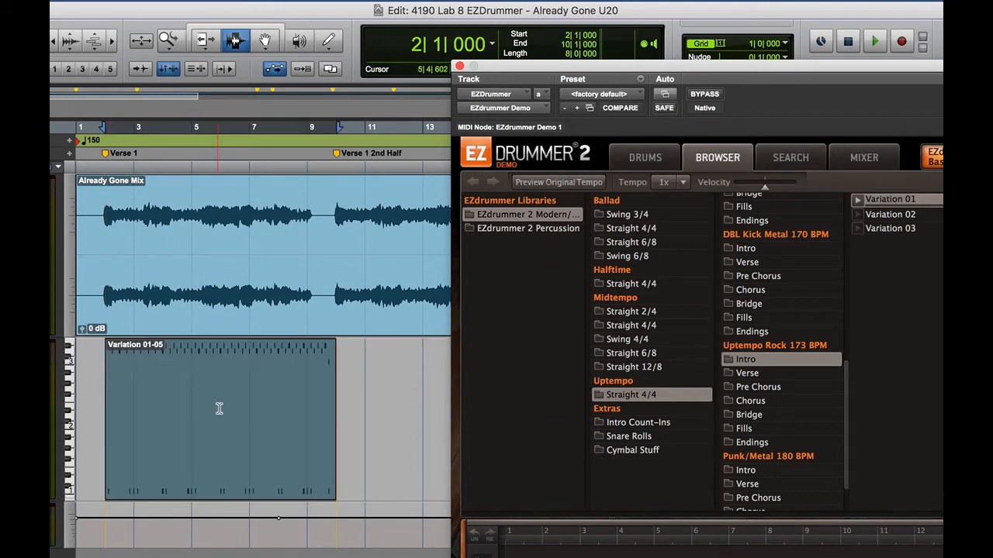
pyautogui.press('space')
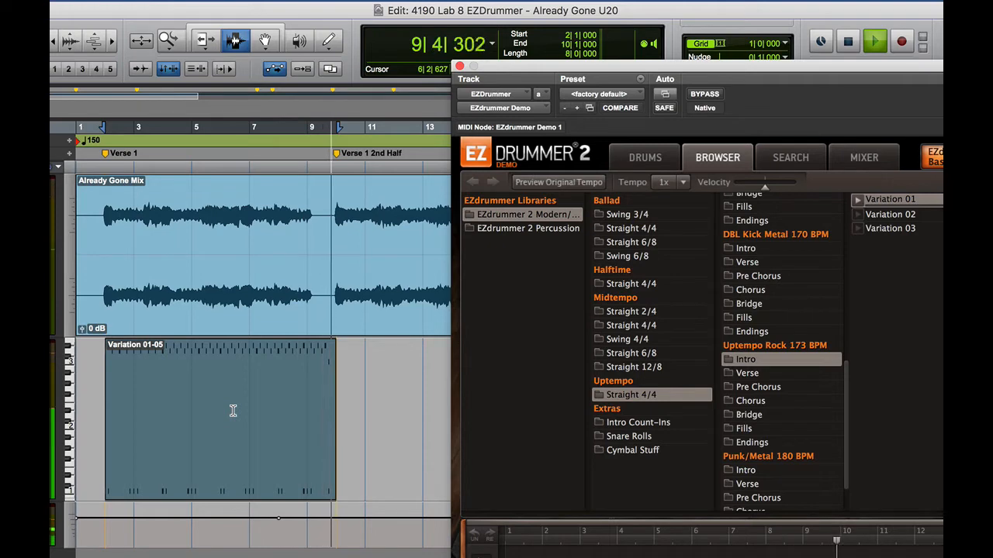
pyautogui.press('space')
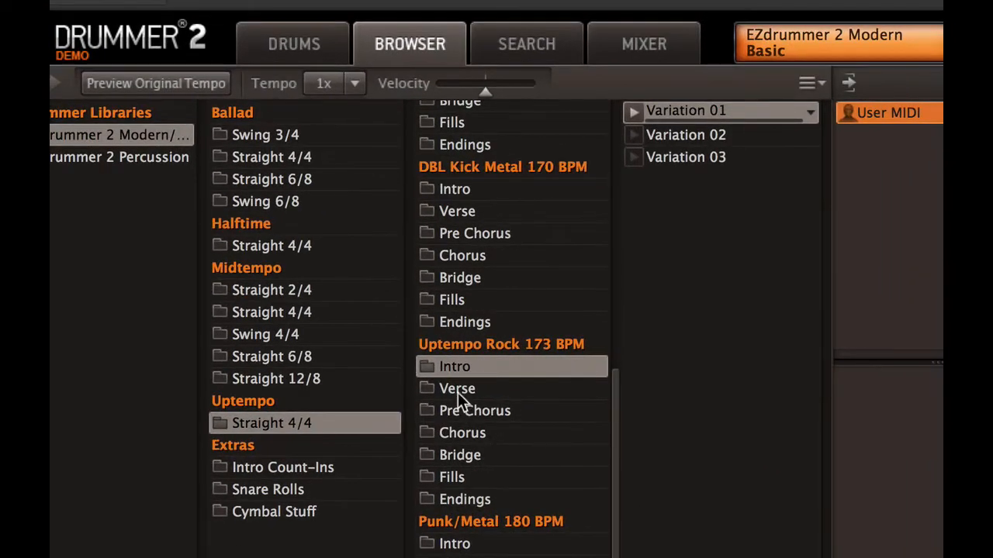
# - Preview Verse Variation 01, place it on the drum track at bar 10, and reposition the EZdrummer window
pyautogui.click(457, 390)
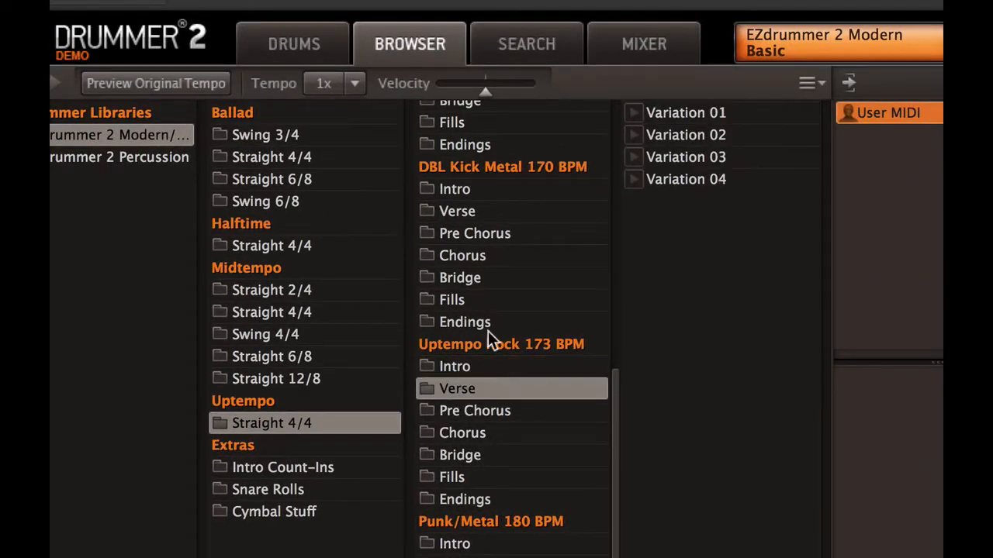
pyautogui.click(632, 112)
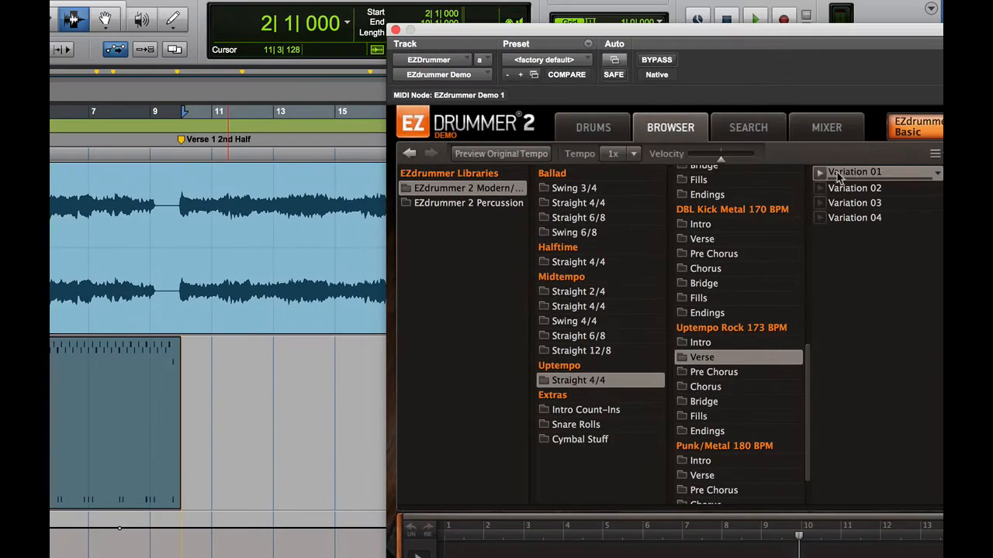
pyautogui.moveTo(837, 177); pyautogui.dragTo(193, 401)
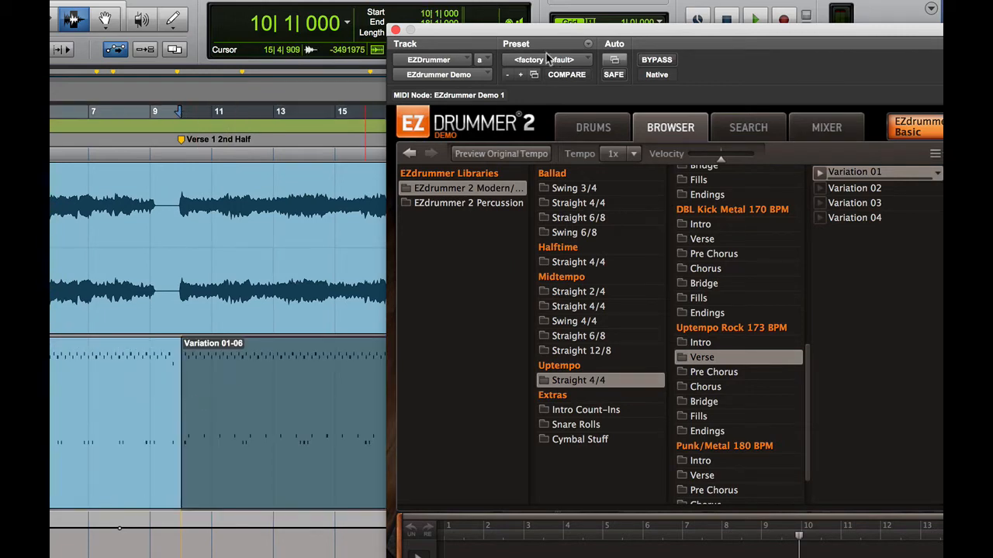
pyautogui.moveTo(552, 35); pyautogui.dragTo(658, 46)
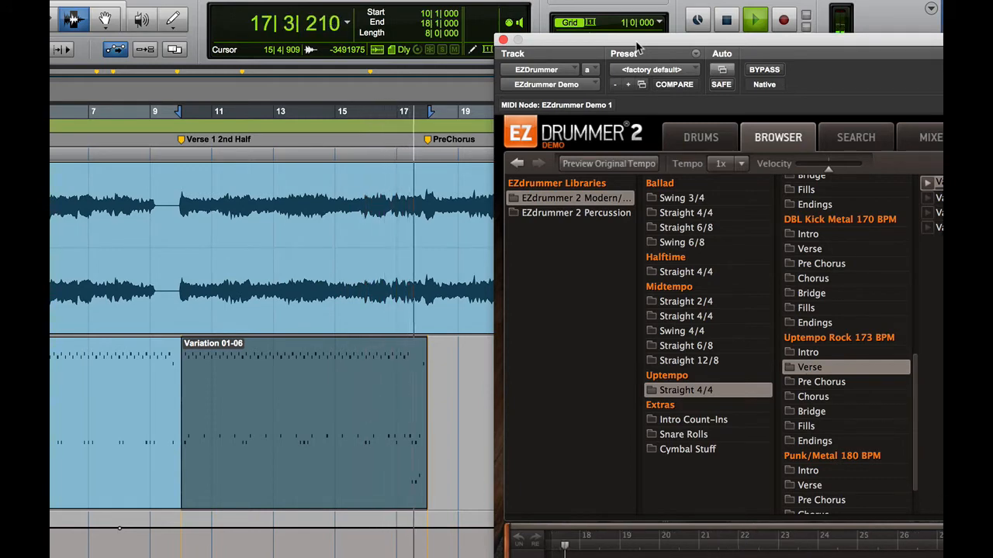
pyautogui.press('space')
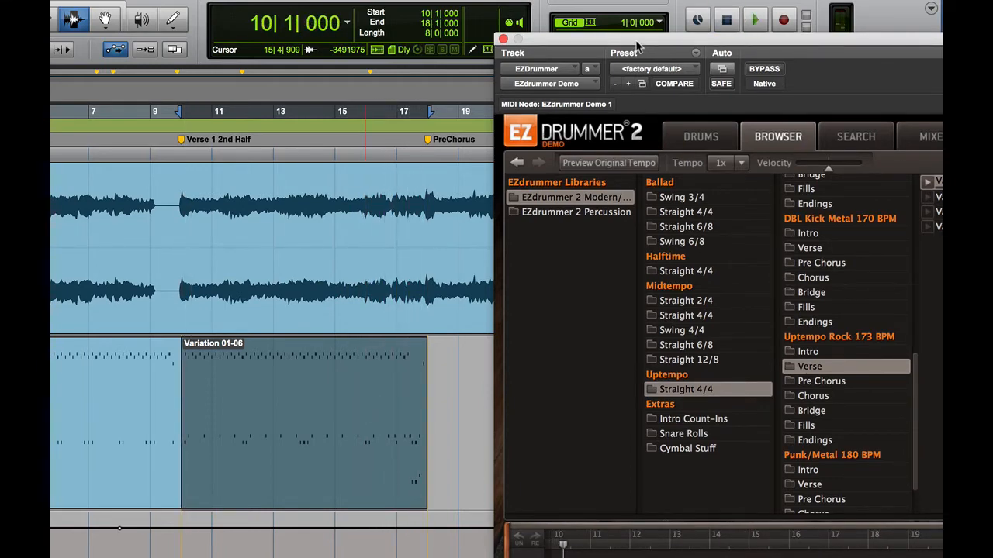
pyautogui.moveTo(636, 48); pyautogui.dragTo(265, 4)
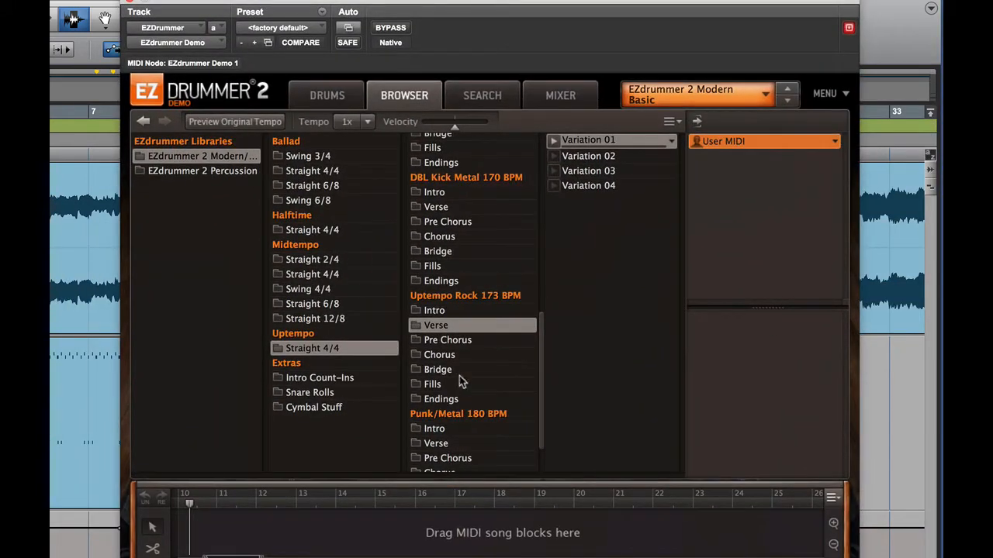
# - Preview Verse Variations 02 and 03, place Variation 03 at bar 18, and play it back
pyautogui.click(553, 157)
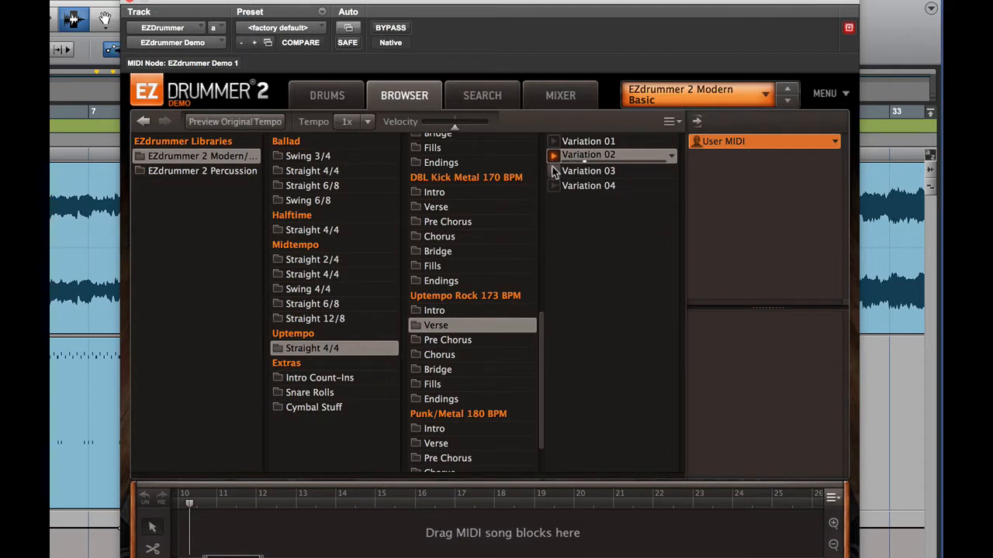
pyautogui.click(554, 172)
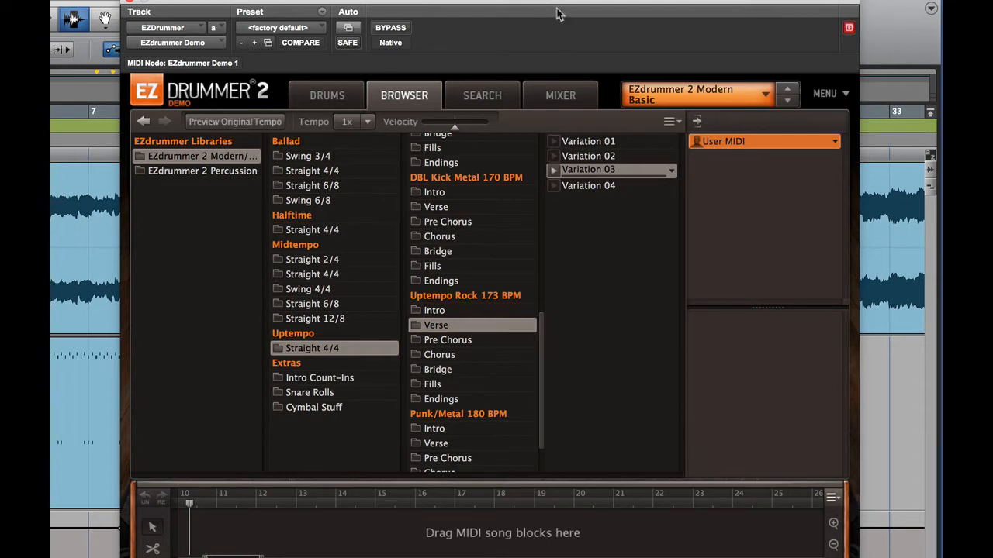
pyautogui.moveTo(553, 5); pyautogui.dragTo(476, 454)
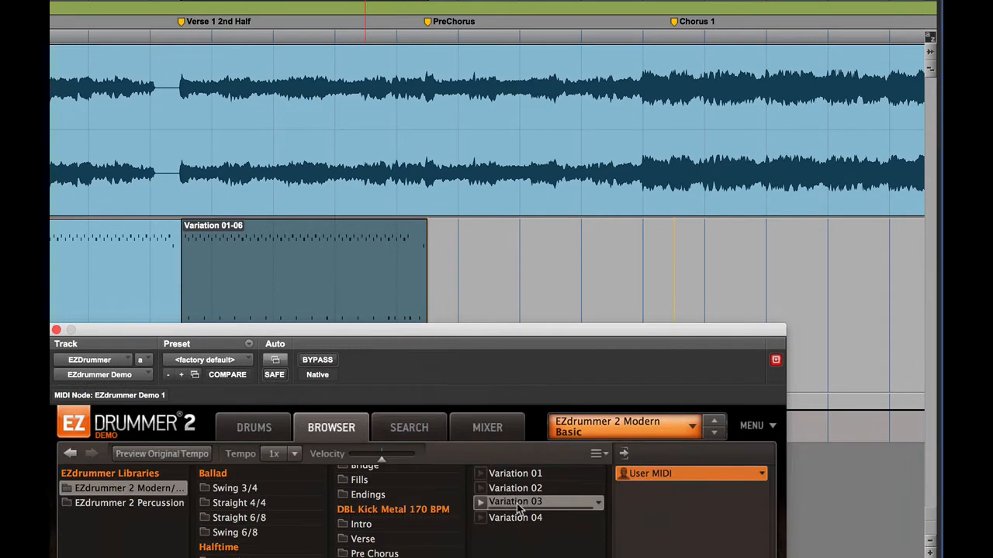
pyautogui.moveTo(517, 518); pyautogui.dragTo(427, 290)
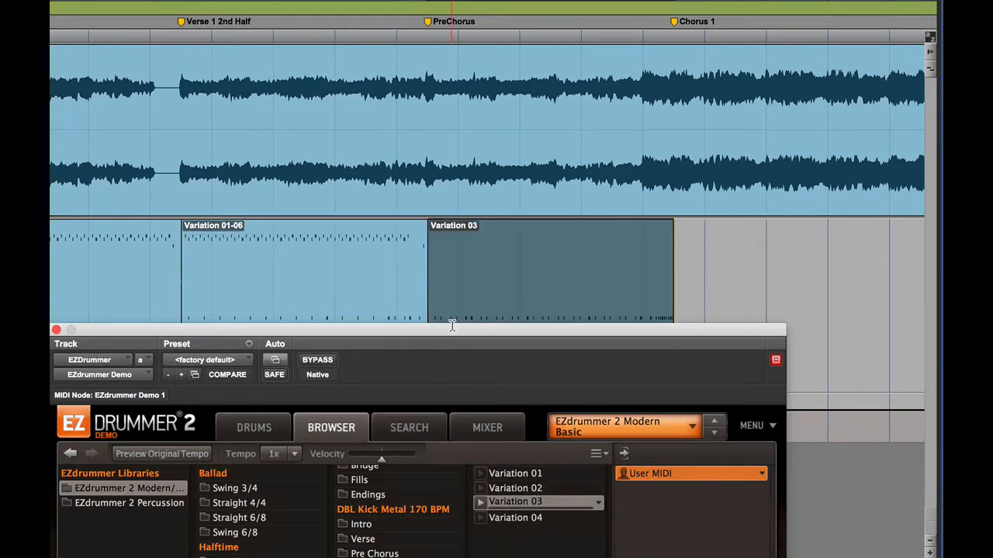
pyautogui.press('space')
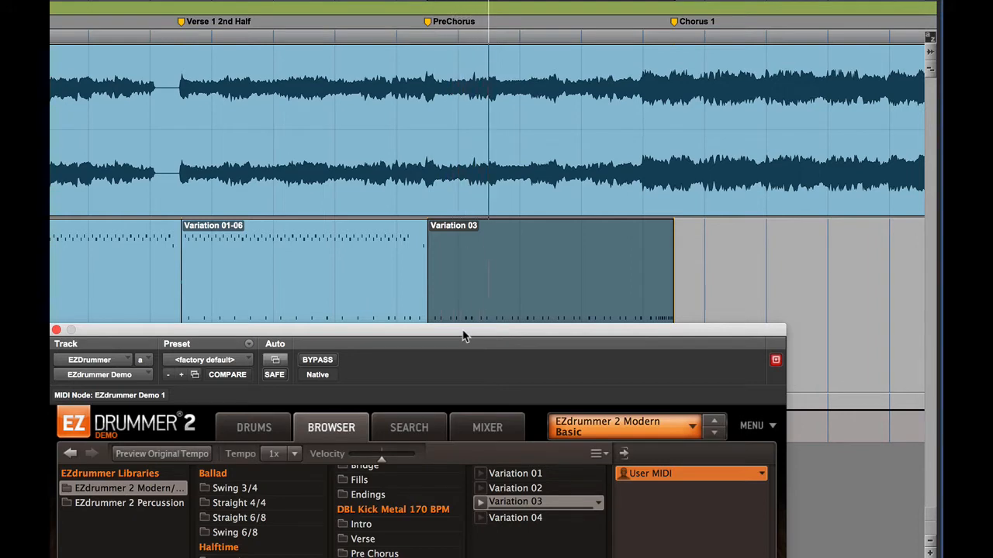
pyautogui.press('space')
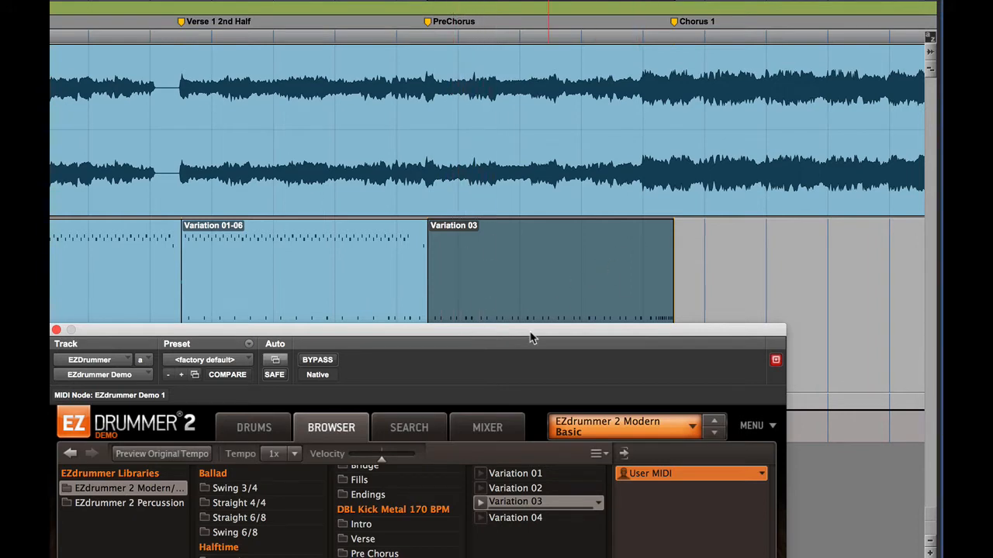
pyautogui.moveTo(530, 338); pyautogui.dragTo(487, 0)
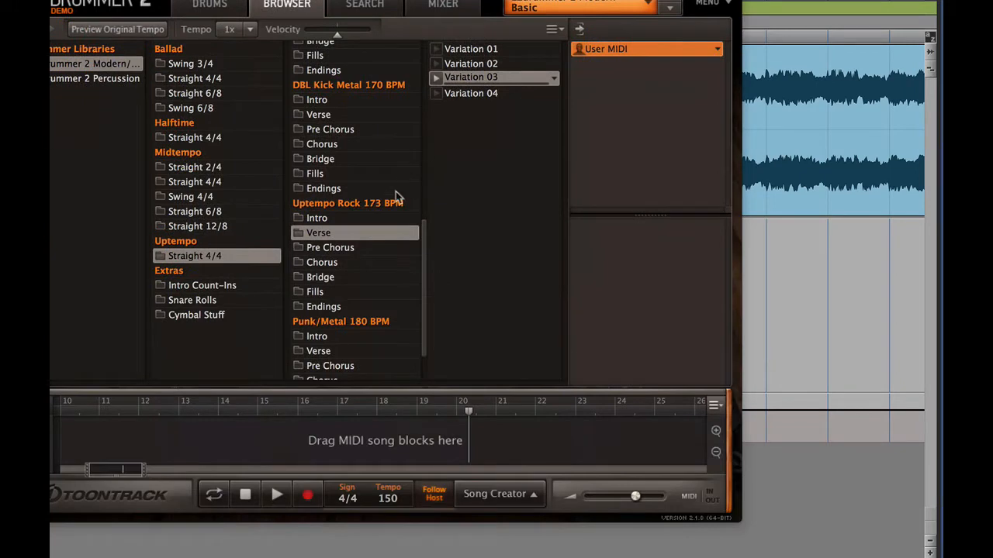
# - Preview Chorus Variations 01 and 02, then drop Variation 02 onto the drum track at Chorus 1
pyautogui.click(304, 264)
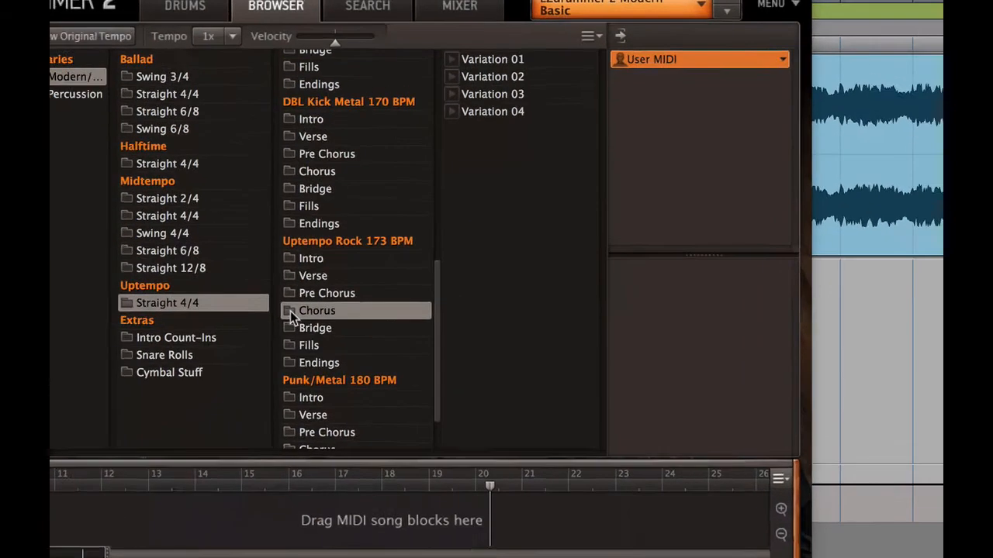
pyautogui.click(437, 49)
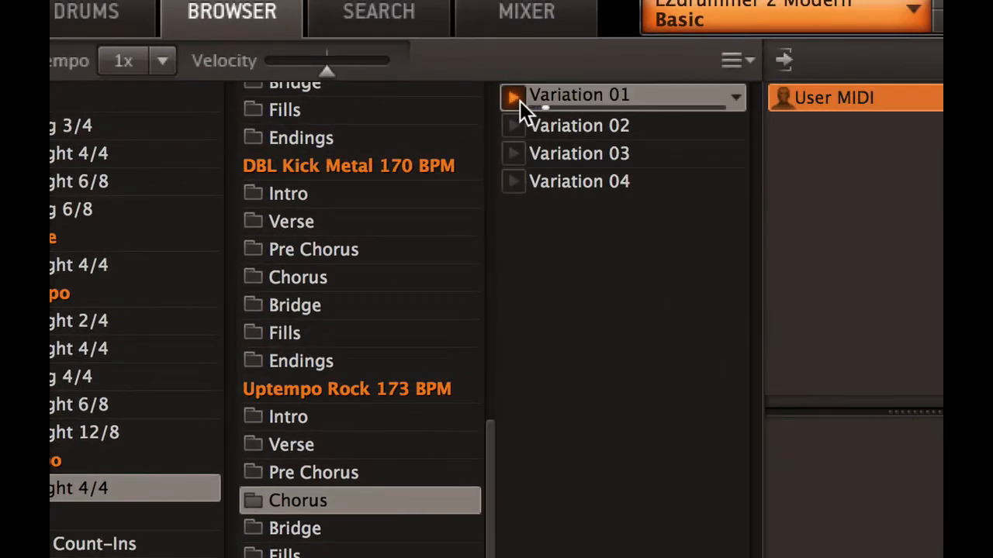
pyautogui.click(519, 100)
pyautogui.click(513, 124)
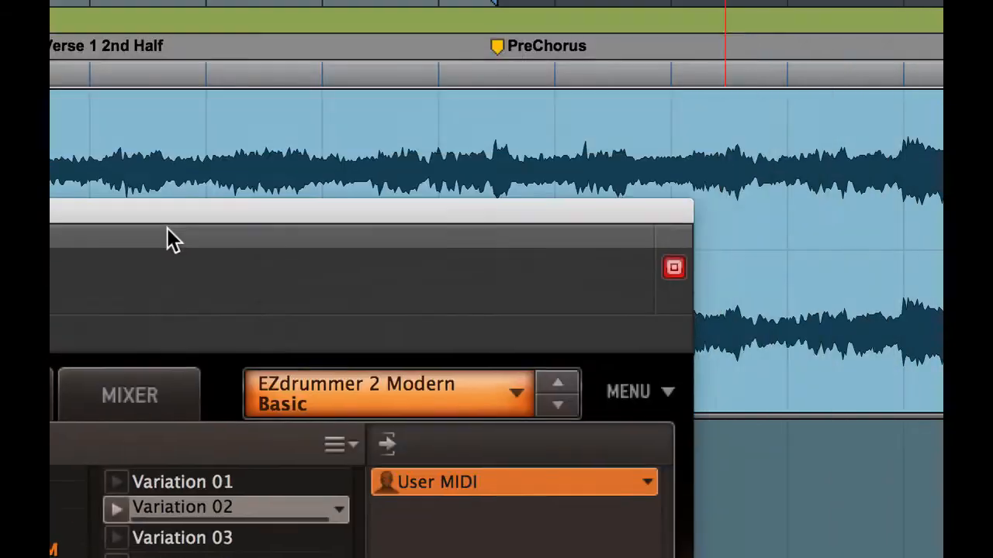
pyautogui.moveTo(166, 228); pyautogui.dragTo(119, 345)
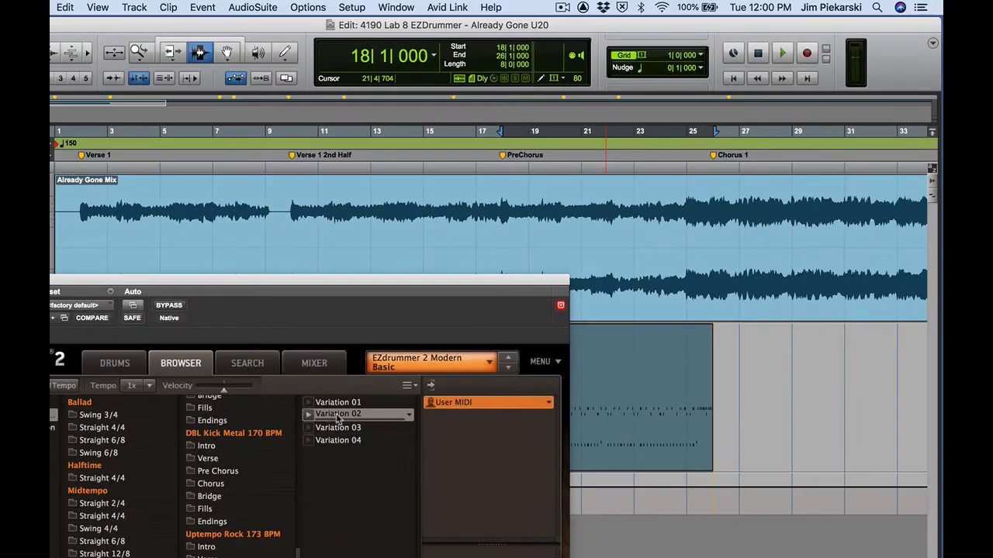
pyautogui.moveTo(567, 124); pyautogui.dragTo(725, 419)
pyautogui.moveTo(470, 286); pyautogui.dragTo(687, 76)
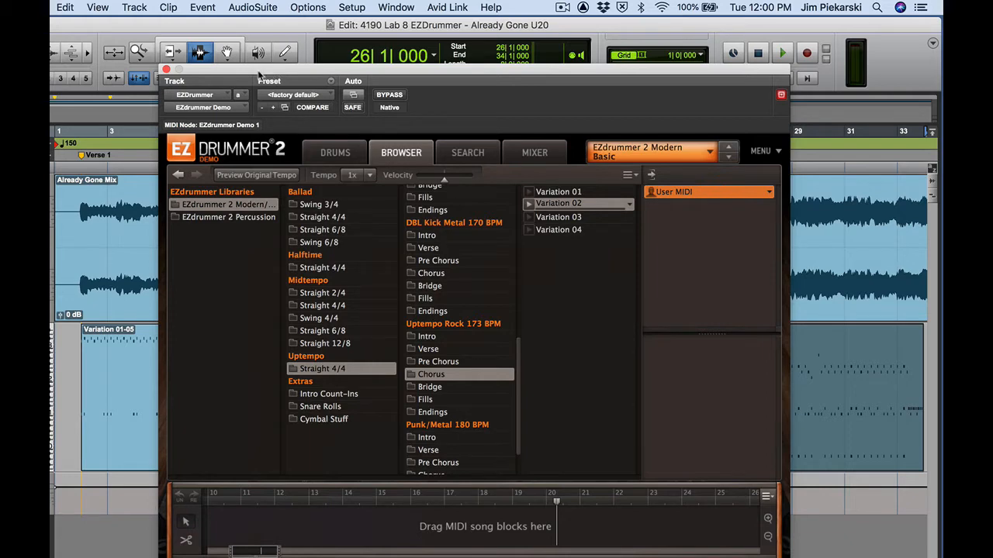
pyautogui.moveTo(270, 70); pyautogui.dragTo(191, 537)
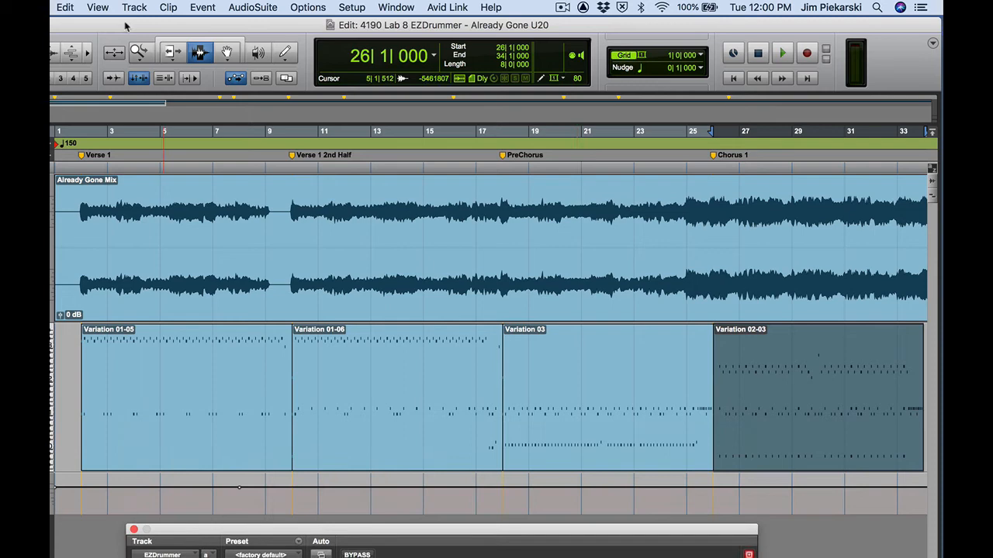
# - Play briefly from bar 9, stop, and zoom in on the gap before Verse 1 2nd Half
pyautogui.click(200, 52)
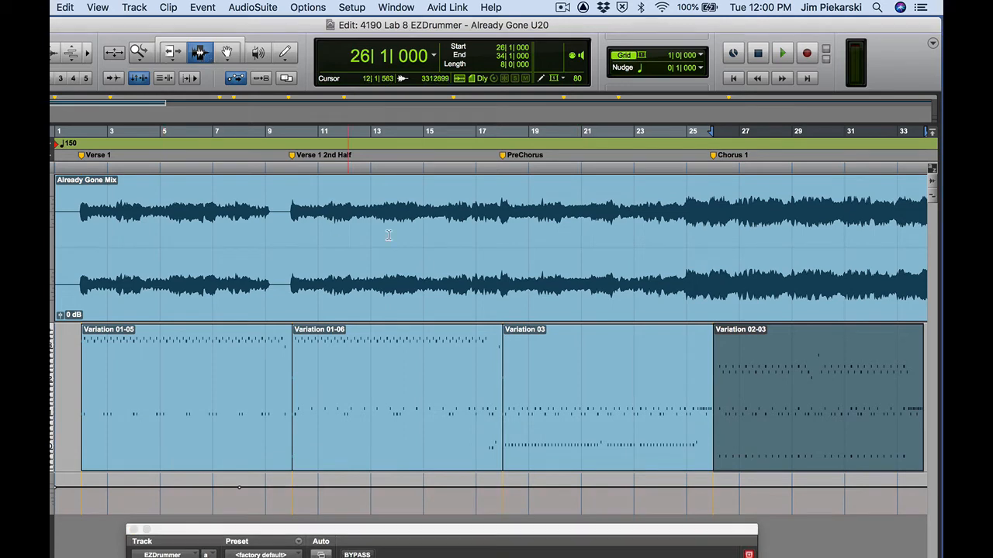
pyautogui.click(265, 358)
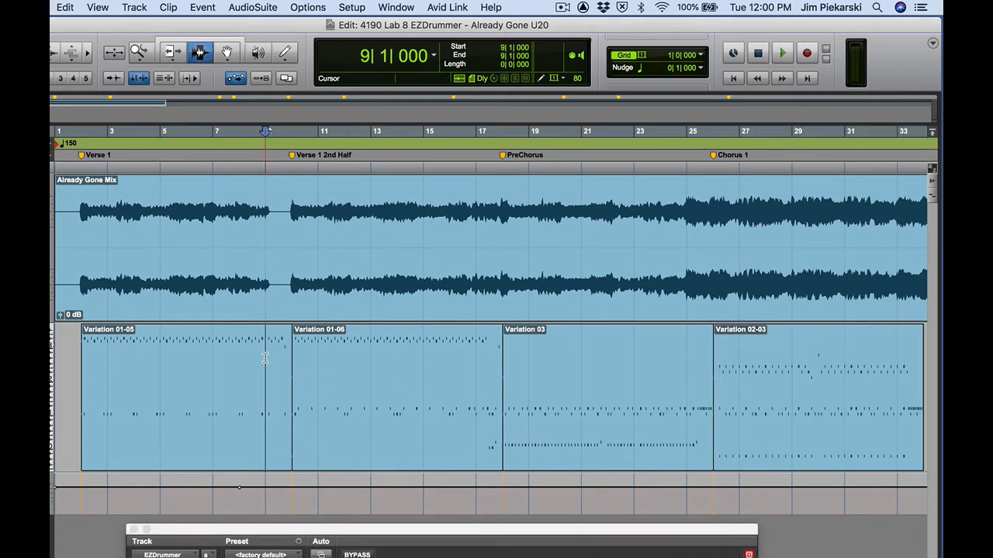
pyautogui.press('space')
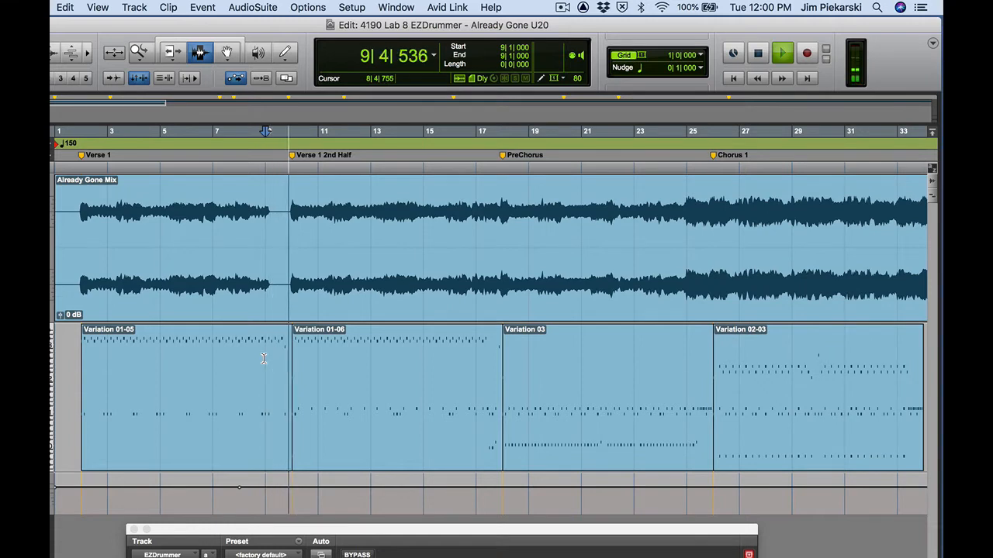
pyautogui.press('space')
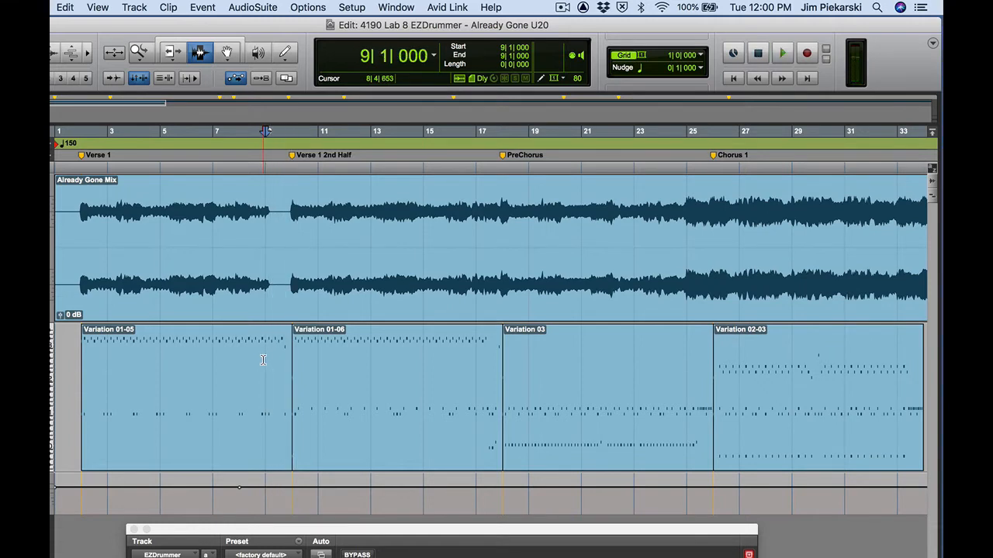
pyautogui.press('super+bracketright')
pyautogui.press('super+bracketright')
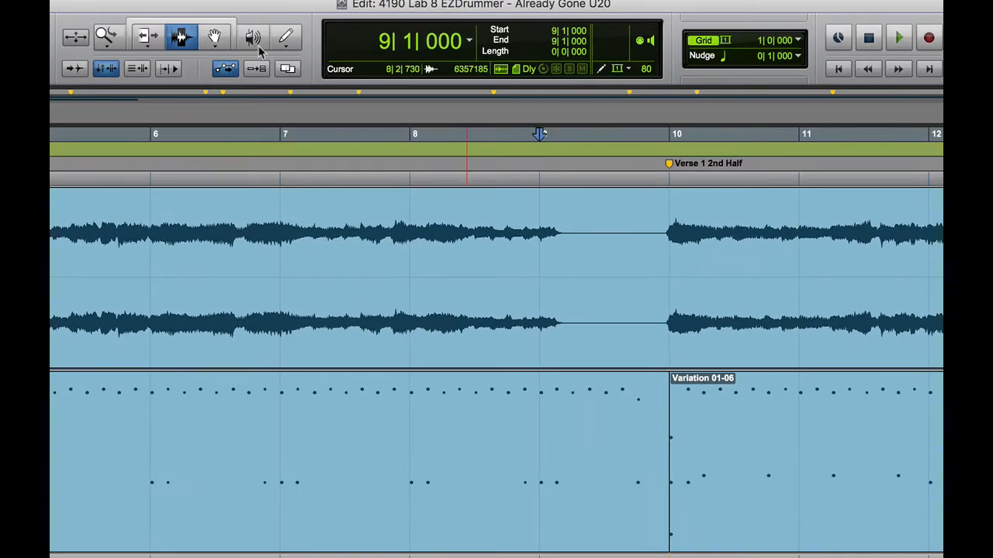
# - Set the grid to 1/8 and split the drum clip at 9|1|480, isolating Variation 01-08
pyautogui.click(799, 42)
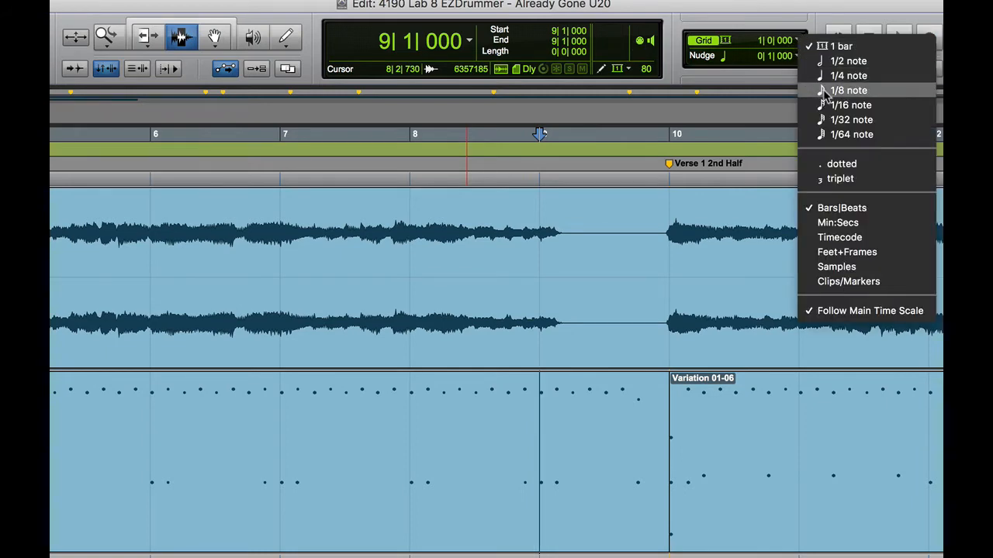
pyautogui.click(848, 90)
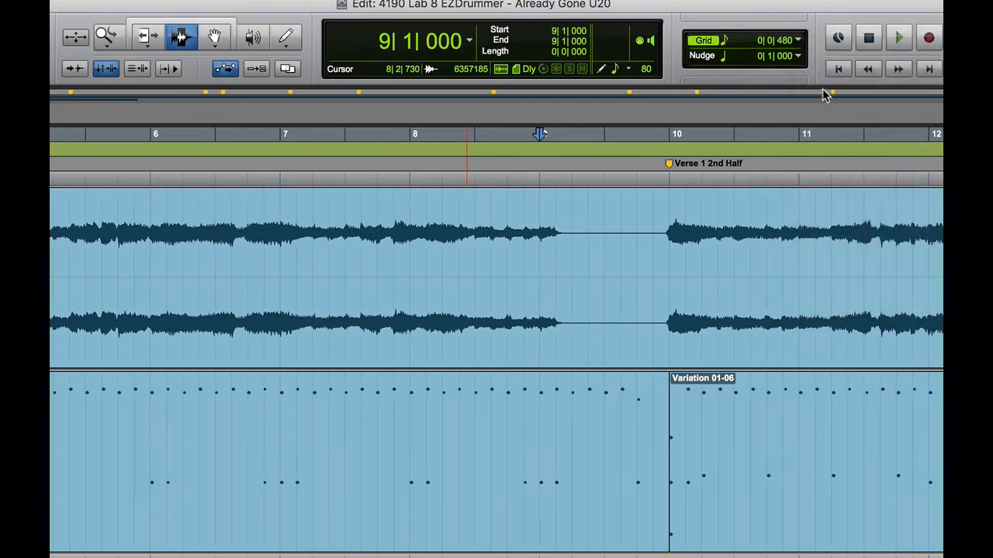
pyautogui.click(554, 402)
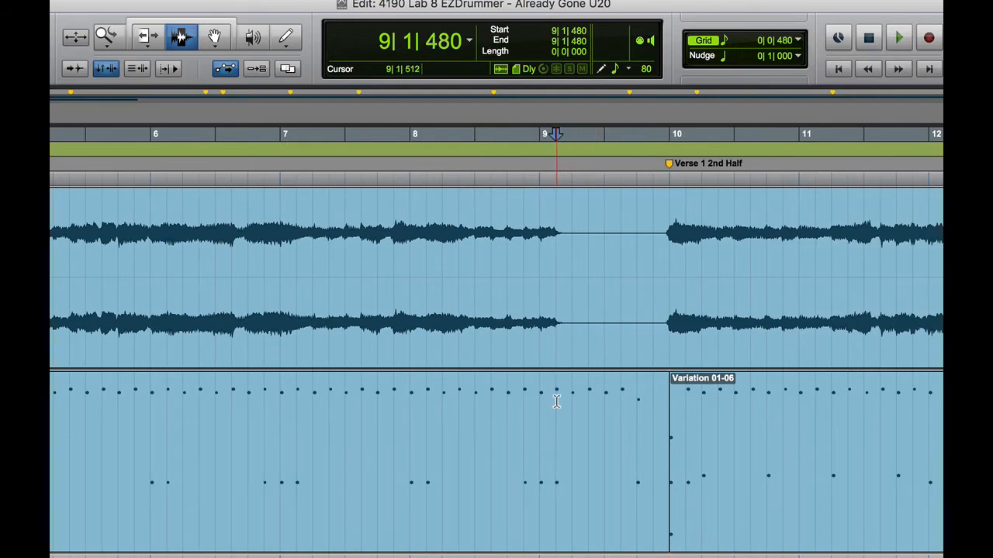
pyautogui.press('super+e')
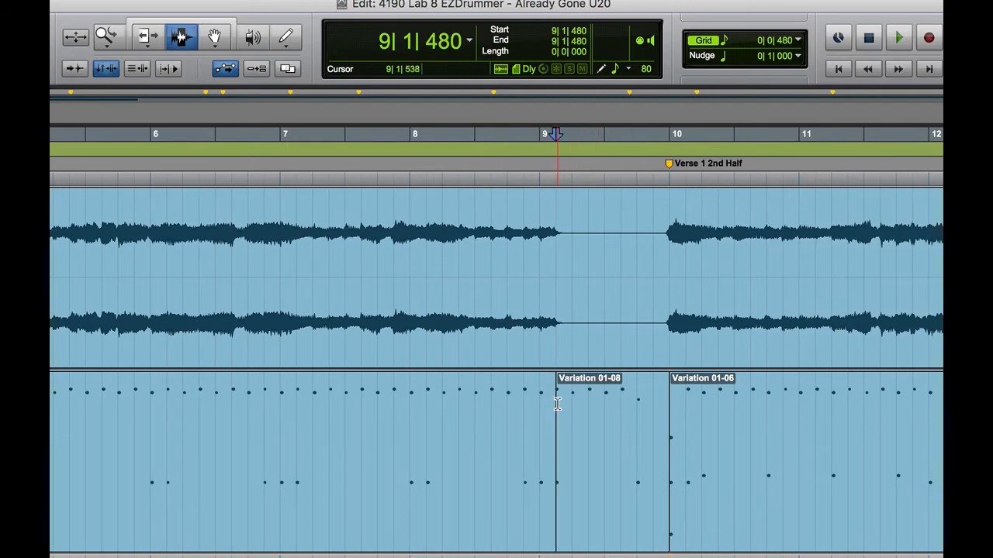
pyautogui.click(214, 36)
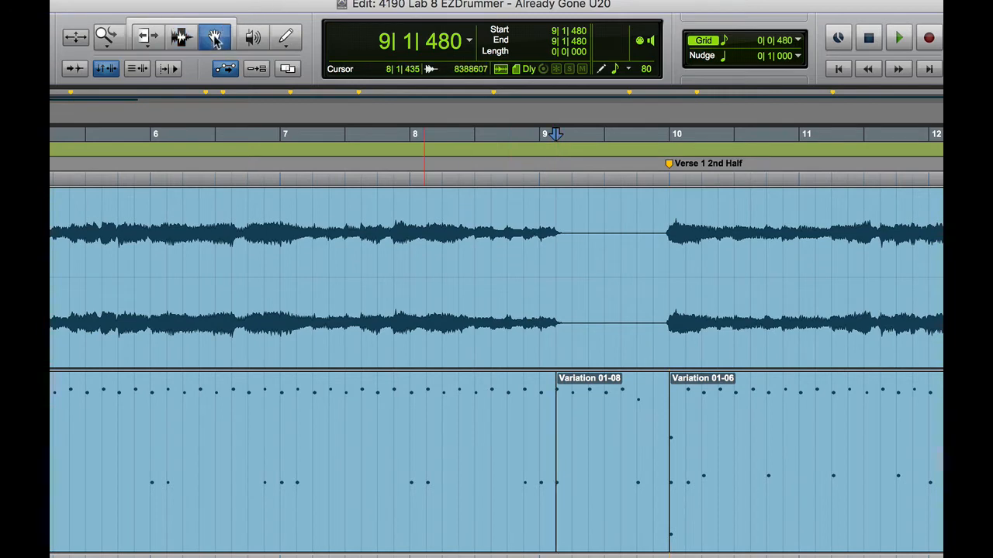
pyautogui.click(629, 462)
pyautogui.press('Delete')
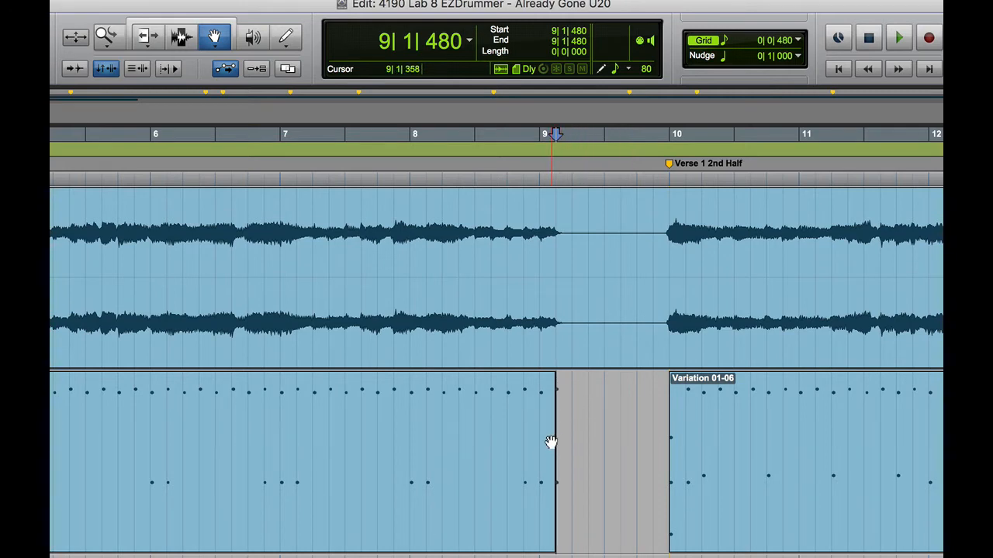
pyautogui.moveTo(549, 443); pyautogui.dragTo(563, 443)
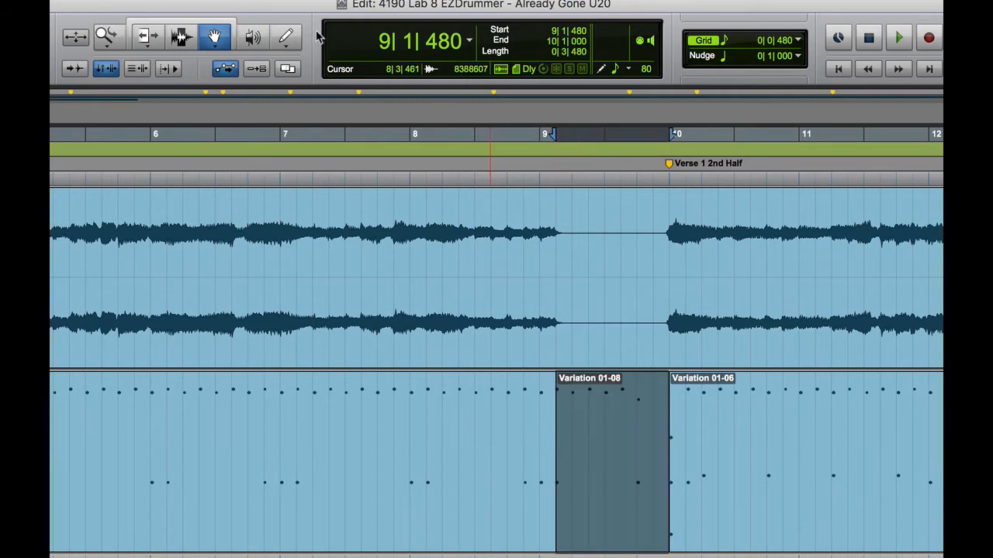
# - Set the grid to 1/16 and trim Variation 01-08 to one sixteenth note, 9|1|480–9|1|720
pyautogui.click(148, 38)
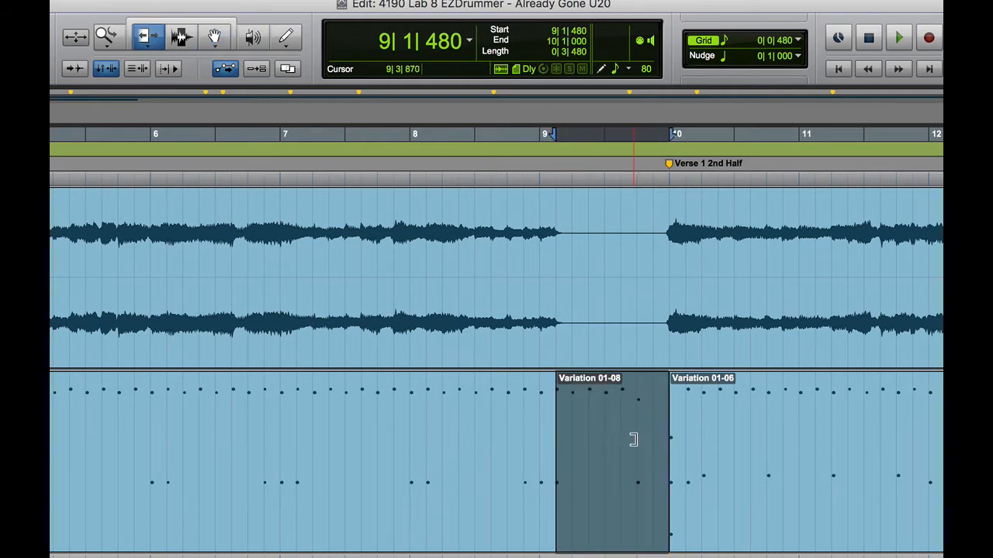
pyautogui.moveTo(656, 435); pyautogui.dragTo(567, 439)
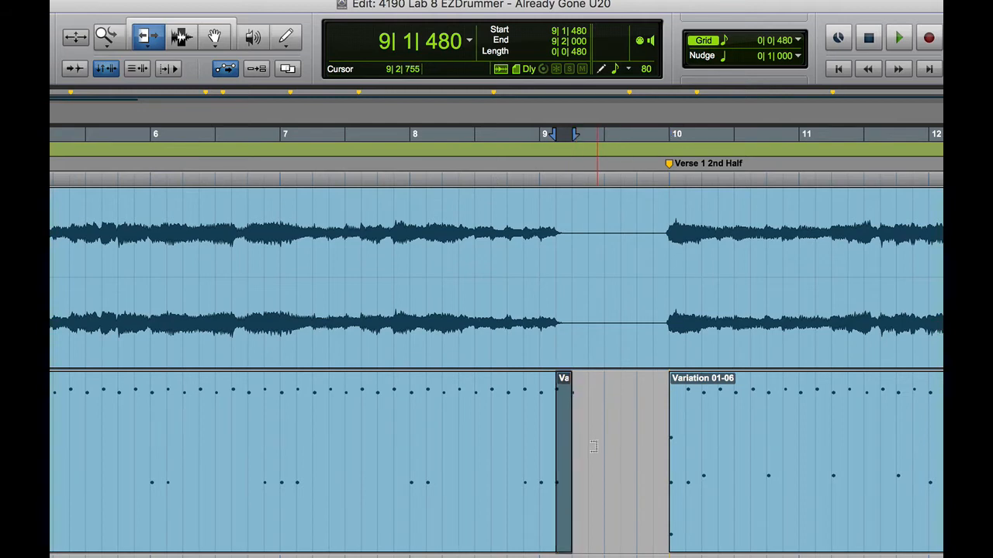
pyautogui.press('super+bracketright')
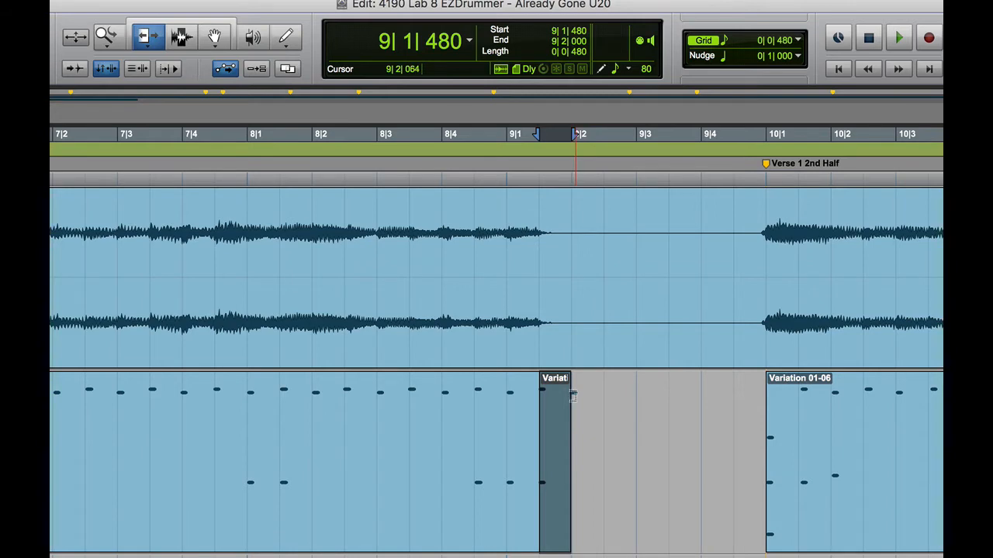
pyautogui.press('super+z')
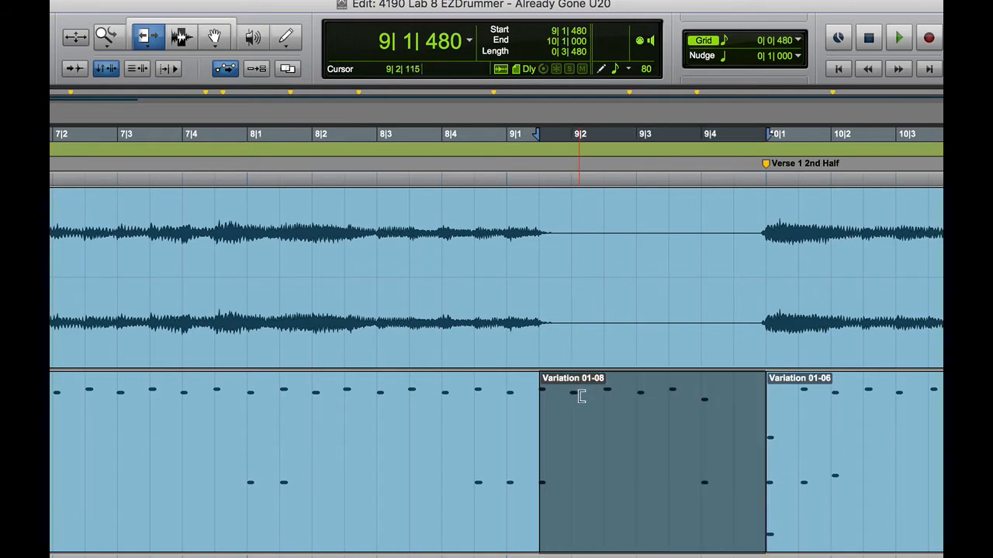
pyautogui.click(799, 40)
pyautogui.click(846, 55)
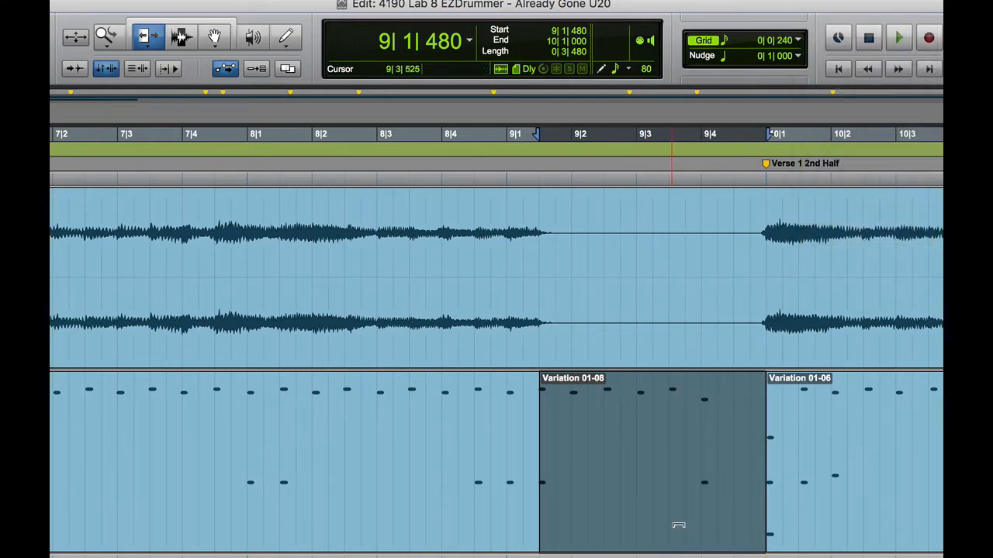
pyautogui.moveTo(731, 475); pyautogui.dragTo(559, 486)
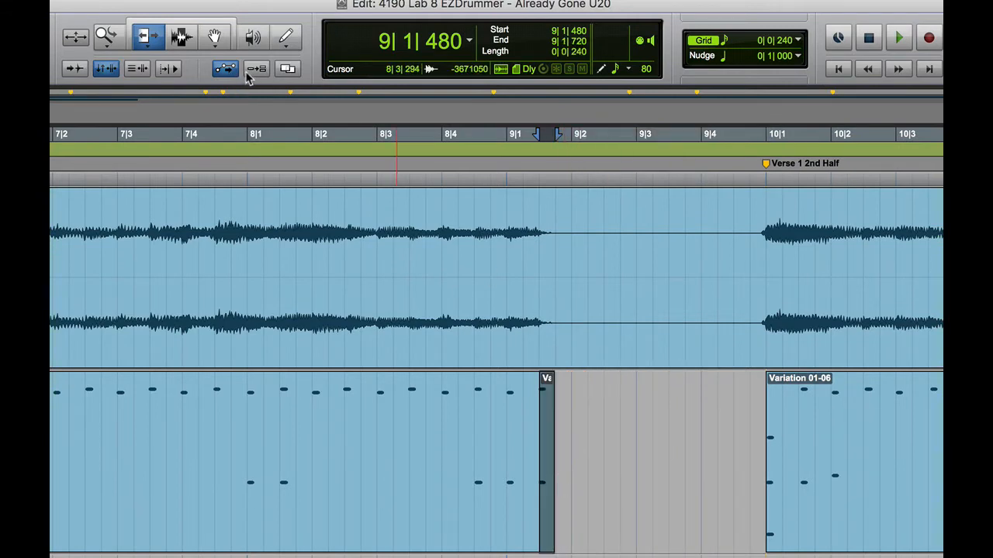
# - Audition the drum part from 8|2|240 and from 7|2|720
pyautogui.click(180, 37)
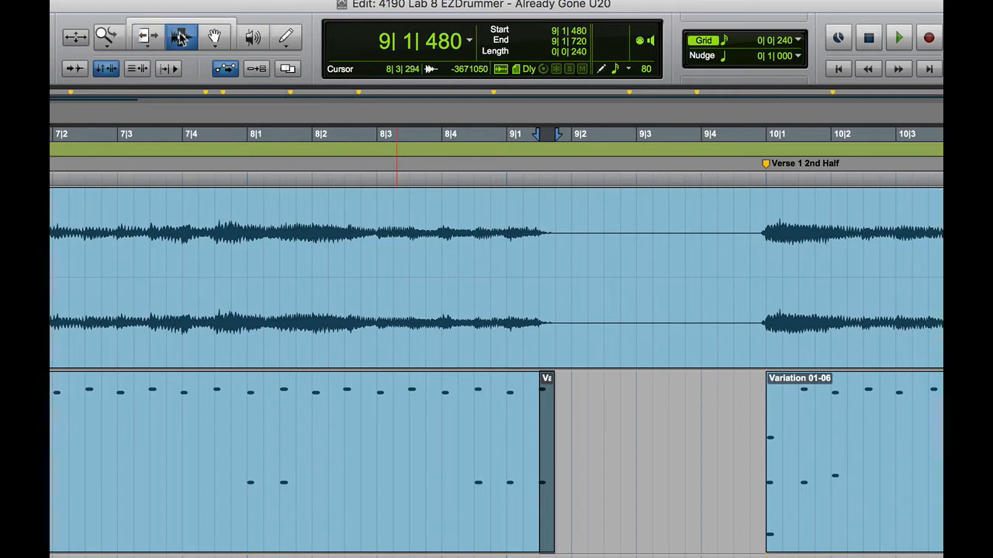
pyautogui.click(327, 453)
pyautogui.press('space')
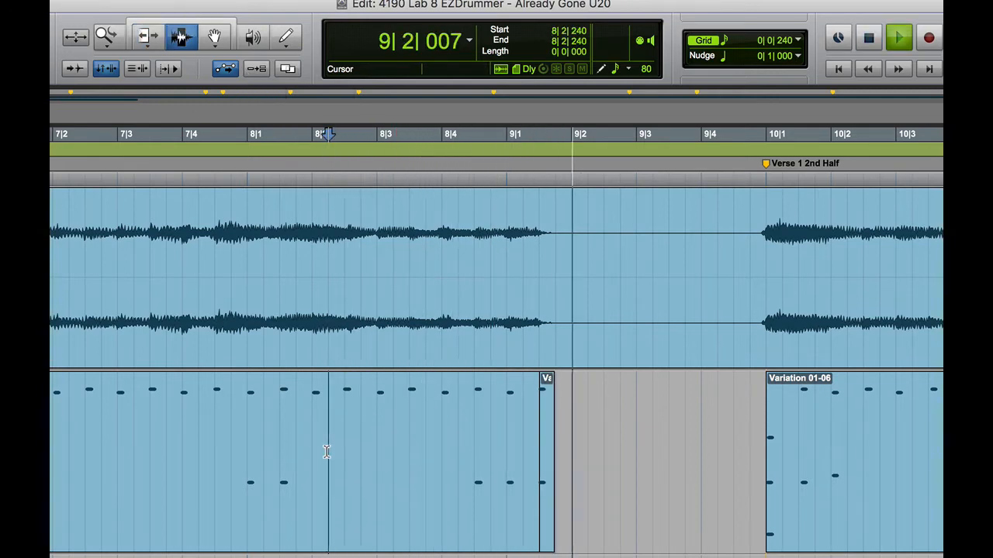
pyautogui.press('space')
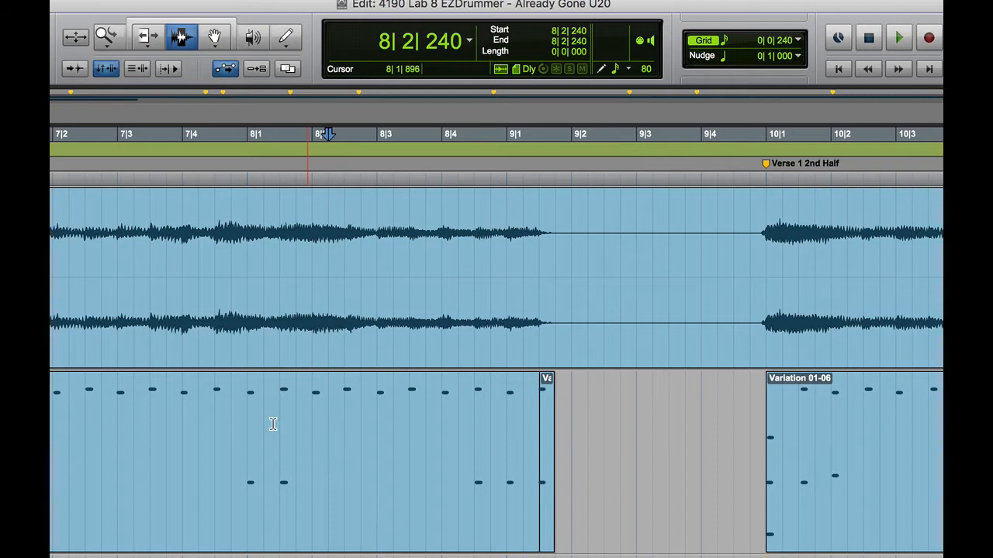
pyautogui.click(100, 425)
pyautogui.press('space')
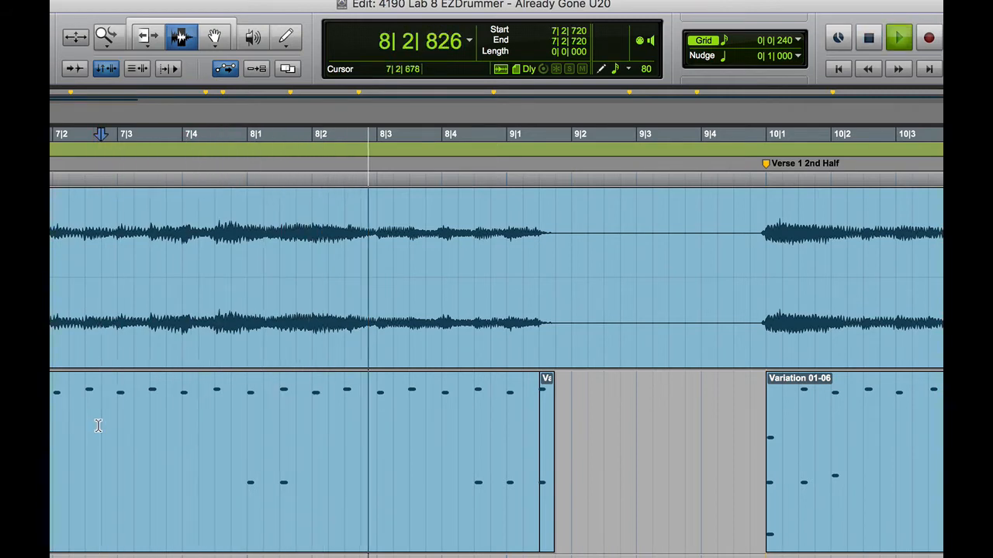
pyautogui.press('space')
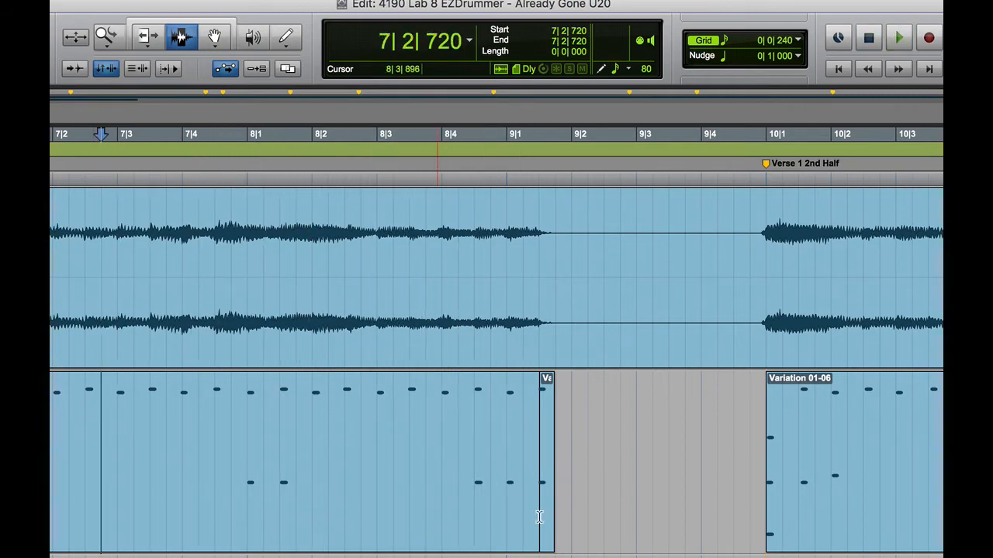
# - Delete the clip section from 9|1|240 to 9|2|000
pyautogui.click(505, 422)
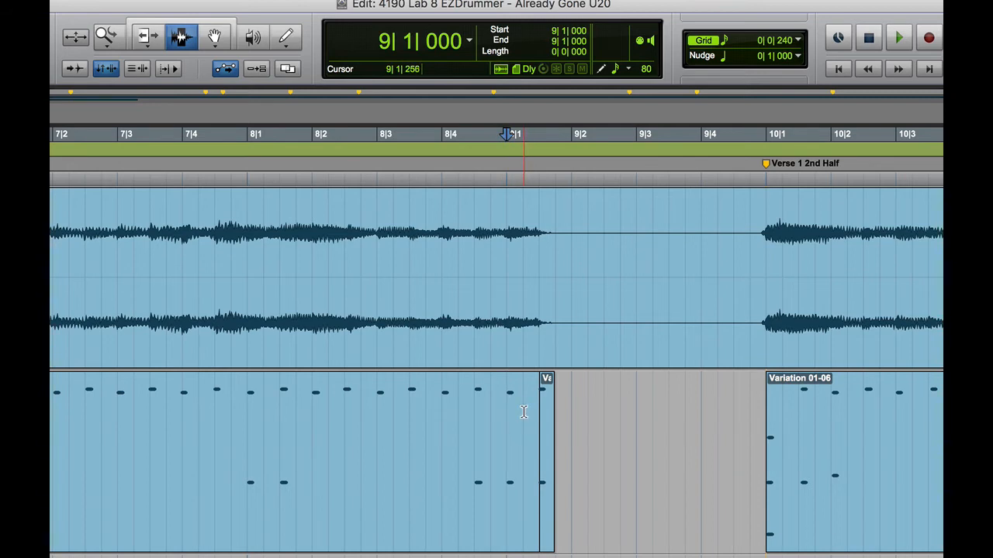
pyautogui.click(523, 411)
pyautogui.moveTo(523, 412); pyautogui.dragTo(570, 415)
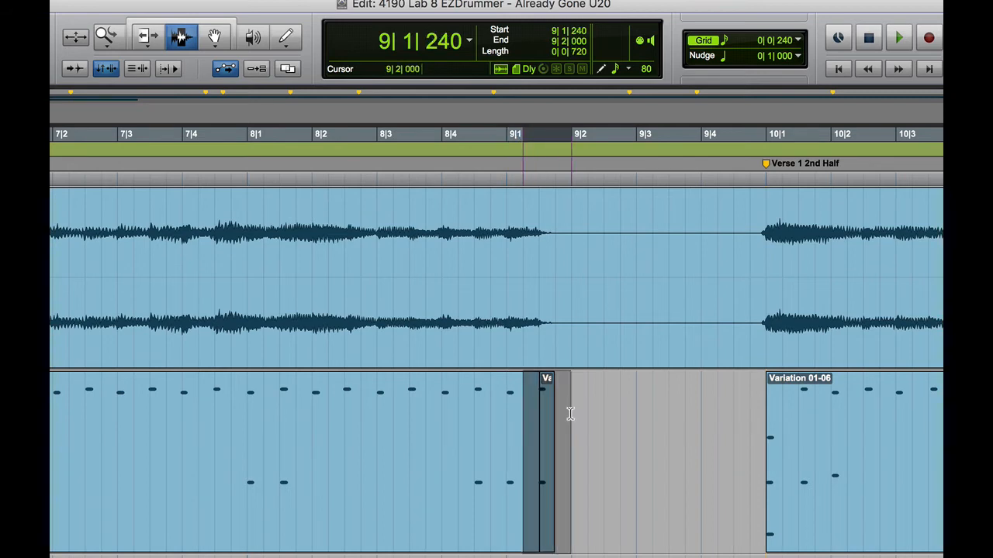
pyautogui.press('Delete')
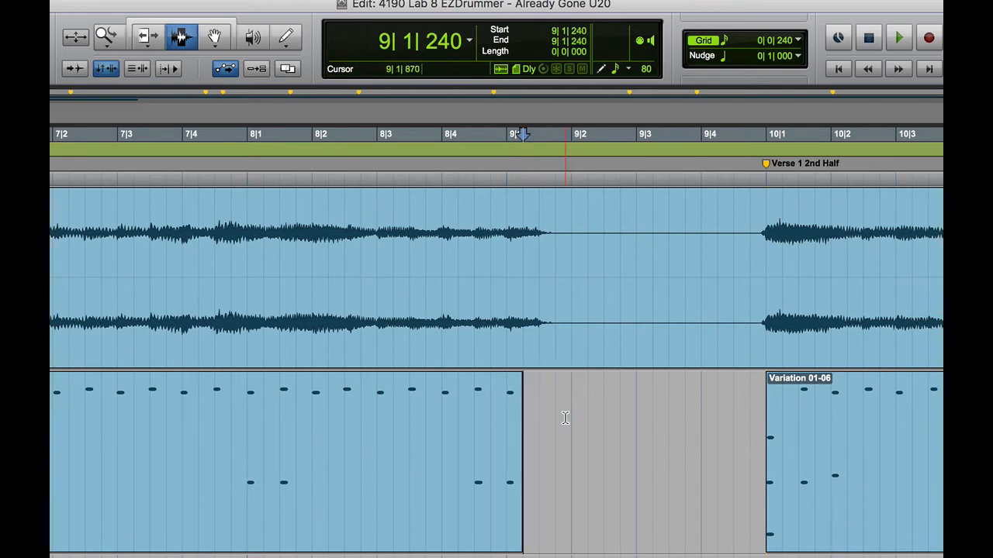
# - Check the cut by playing back from 8|4|000 and from 9|1|240
pyautogui.click(435, 436)
pyautogui.press('space')
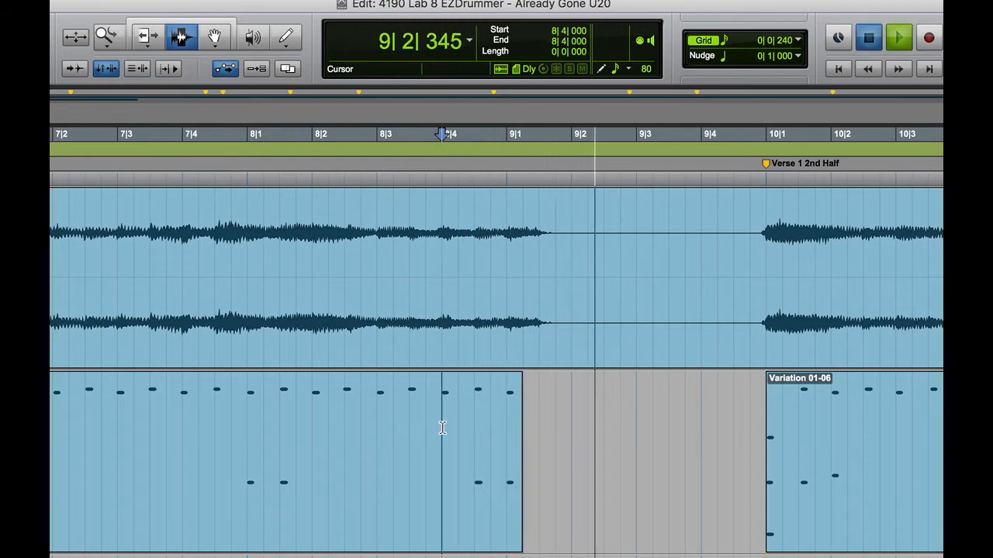
pyautogui.press('space')
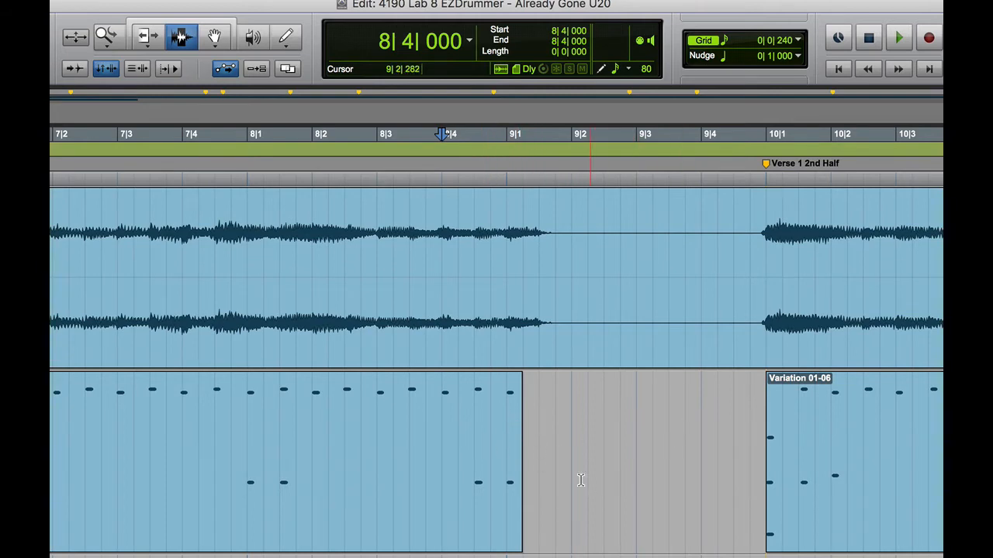
pyautogui.click(524, 464)
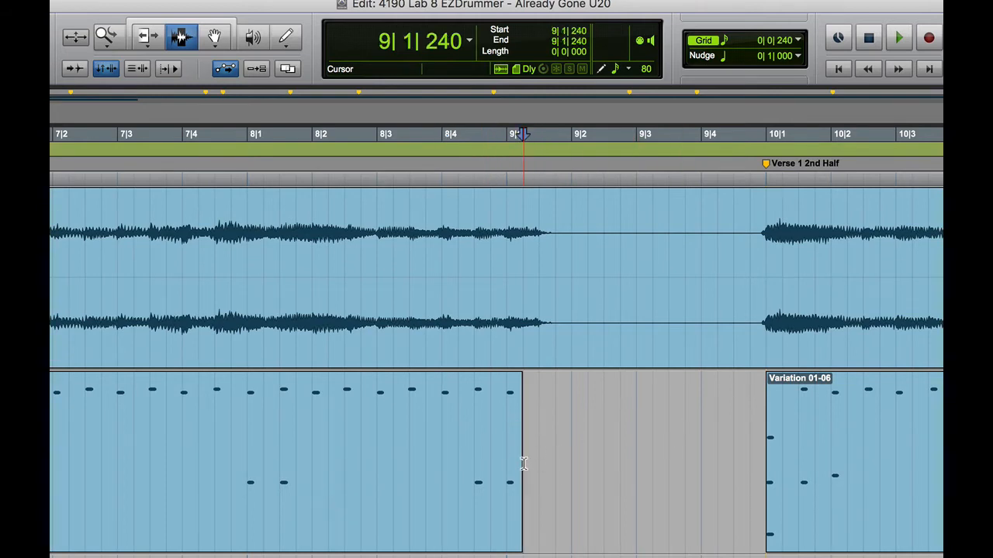
pyautogui.press('space')
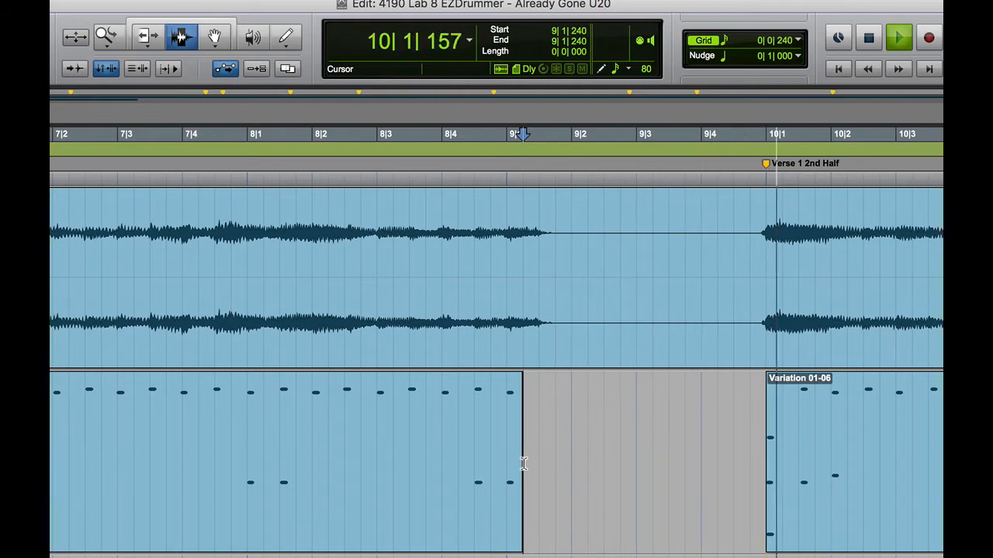
pyautogui.press('space')
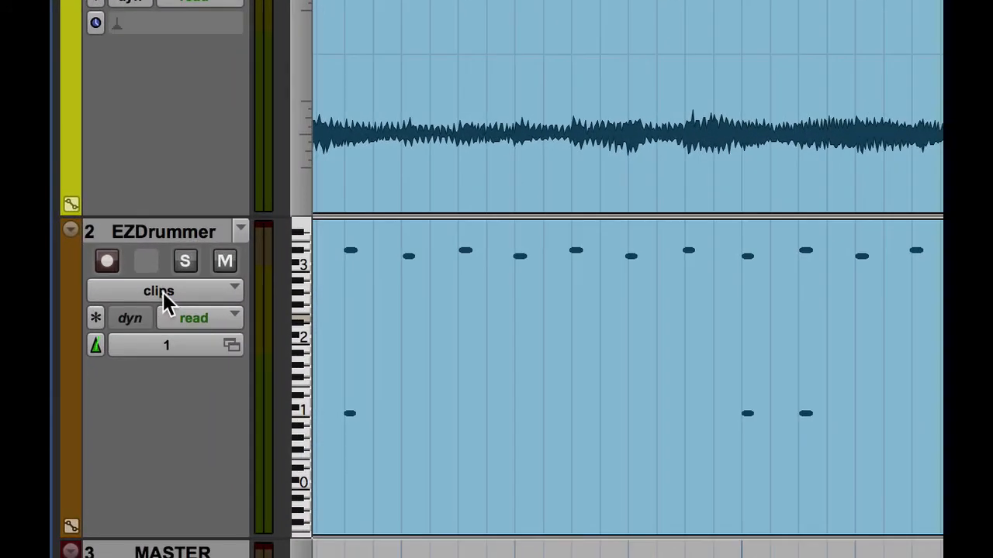
pyautogui.click(163, 293)
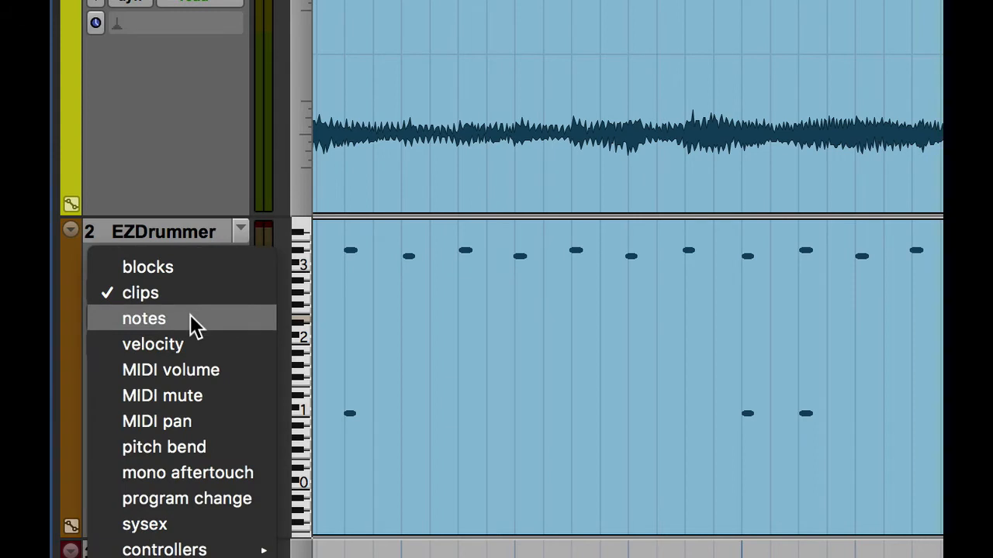
pyautogui.click(190, 318)
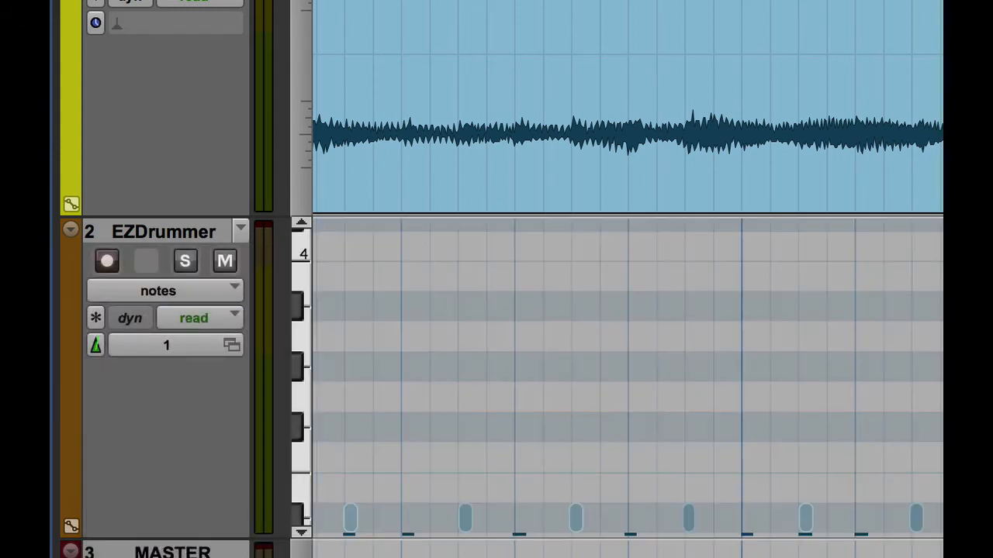
pyautogui.click(302, 534)
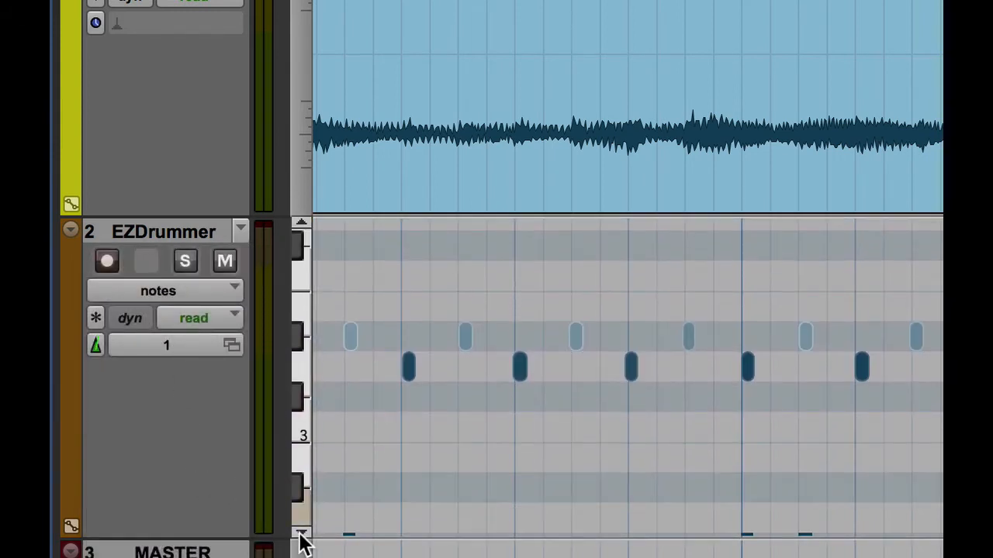
pyautogui.click(300, 533)
pyautogui.click(300, 534)
pyautogui.click(299, 534)
pyautogui.click(299, 533)
pyautogui.click(298, 533)
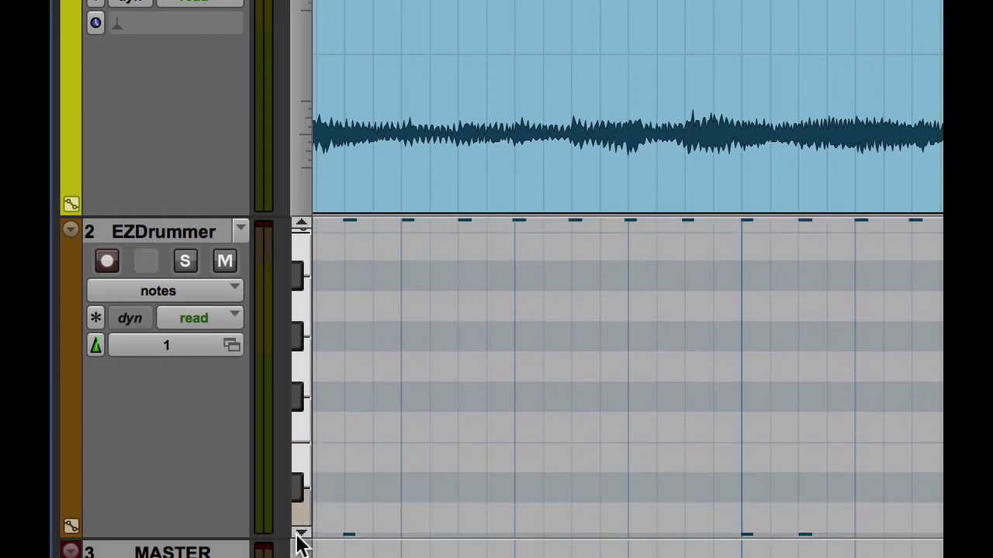
pyautogui.click(297, 535)
pyautogui.click(297, 534)
pyautogui.click(297, 535)
pyautogui.click(299, 534)
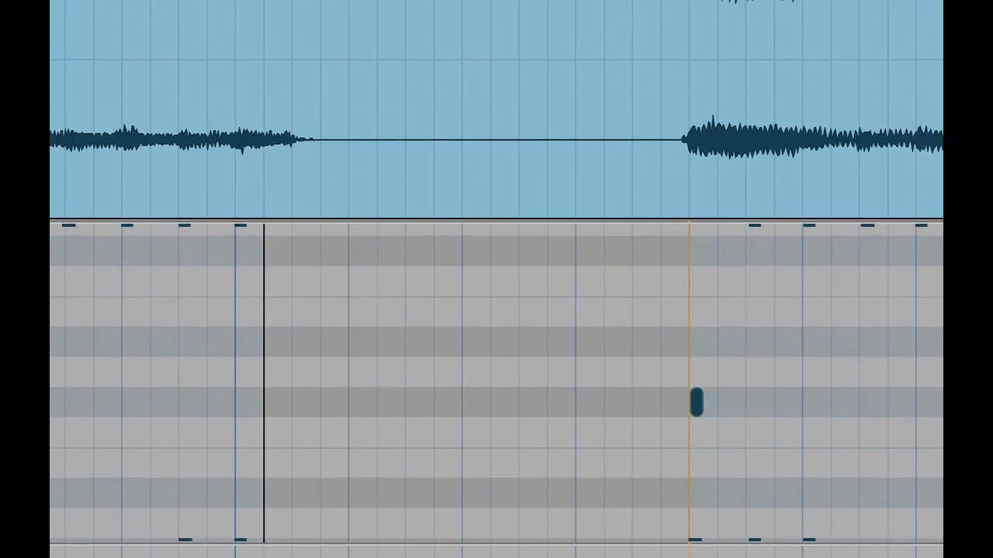
pyautogui.click(51, 535)
pyautogui.click(51, 535)
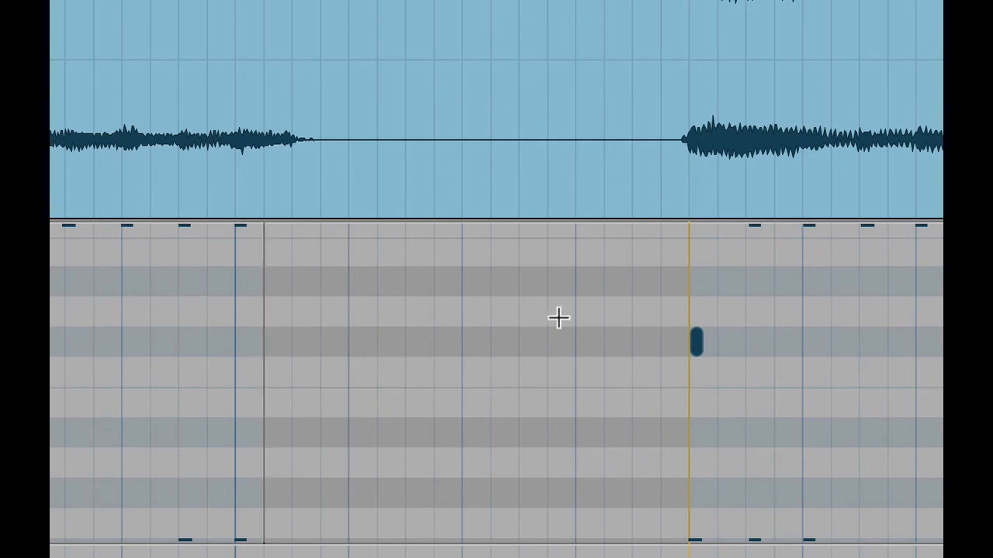
pyautogui.click(697, 342)
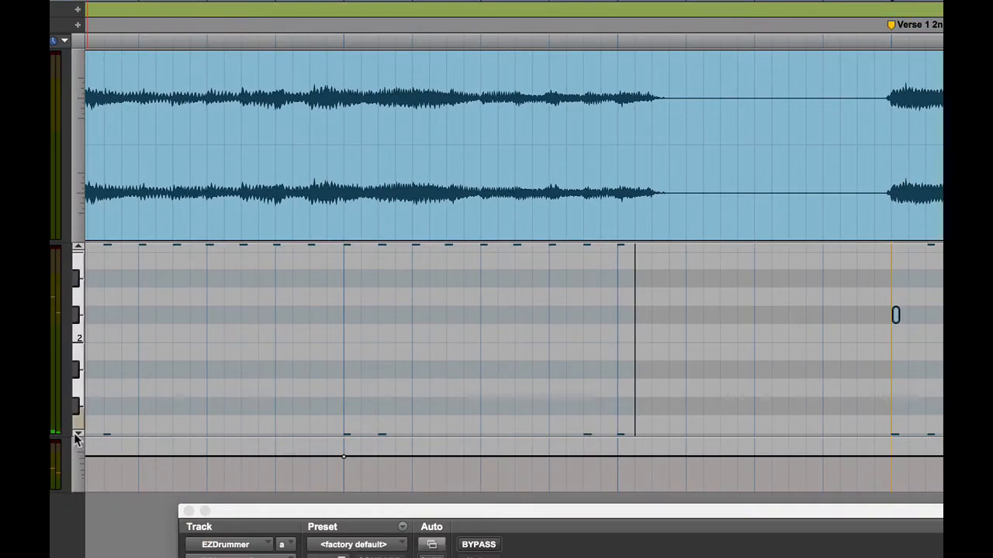
pyautogui.click(78, 433)
pyautogui.click(78, 433)
pyautogui.click(78, 433)
pyautogui.click(79, 434)
pyautogui.click(78, 434)
pyautogui.click(78, 434)
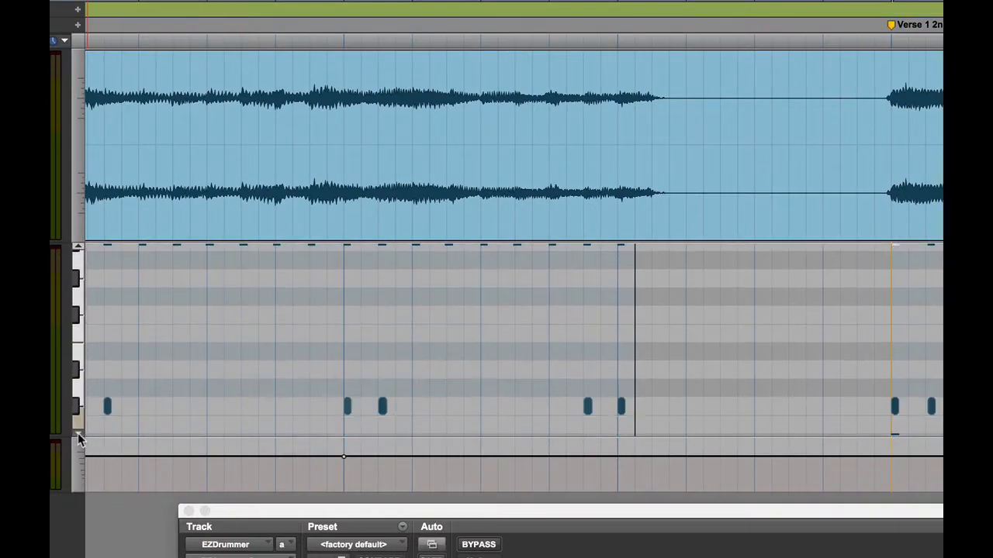
pyautogui.click(77, 434)
pyautogui.click(77, 435)
pyautogui.click(78, 435)
pyautogui.click(78, 435)
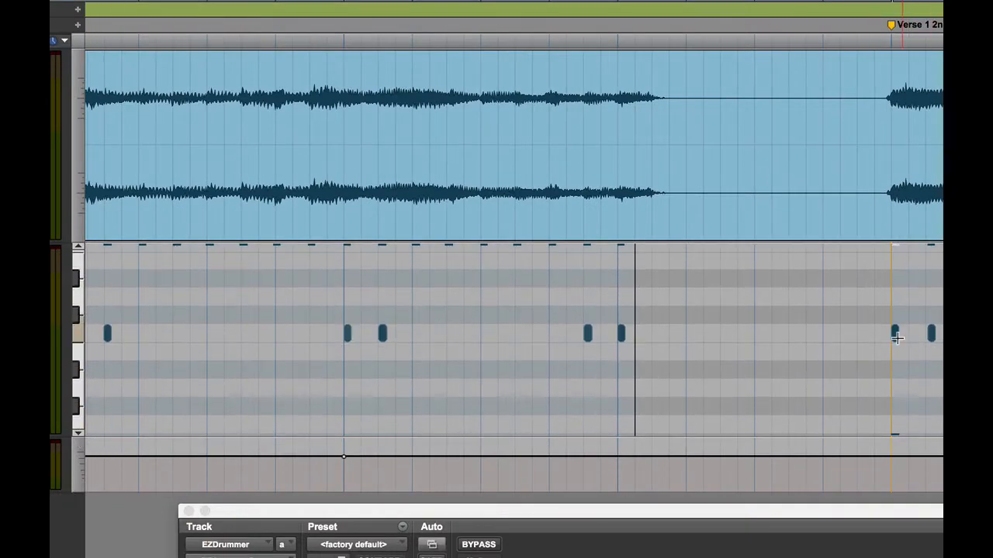
pyautogui.click(897, 339)
pyautogui.click(76, 246)
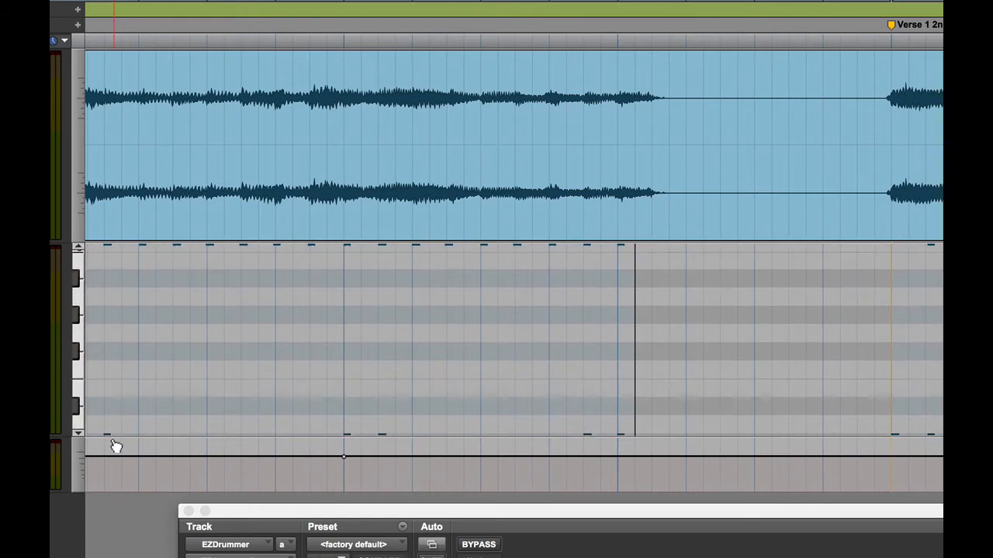
pyautogui.click(78, 432)
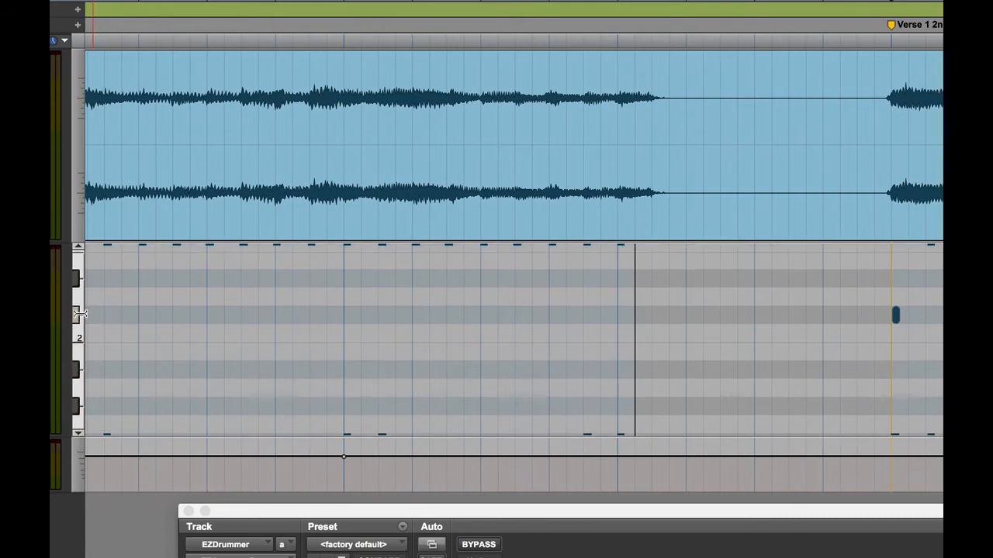
pyautogui.click(897, 318)
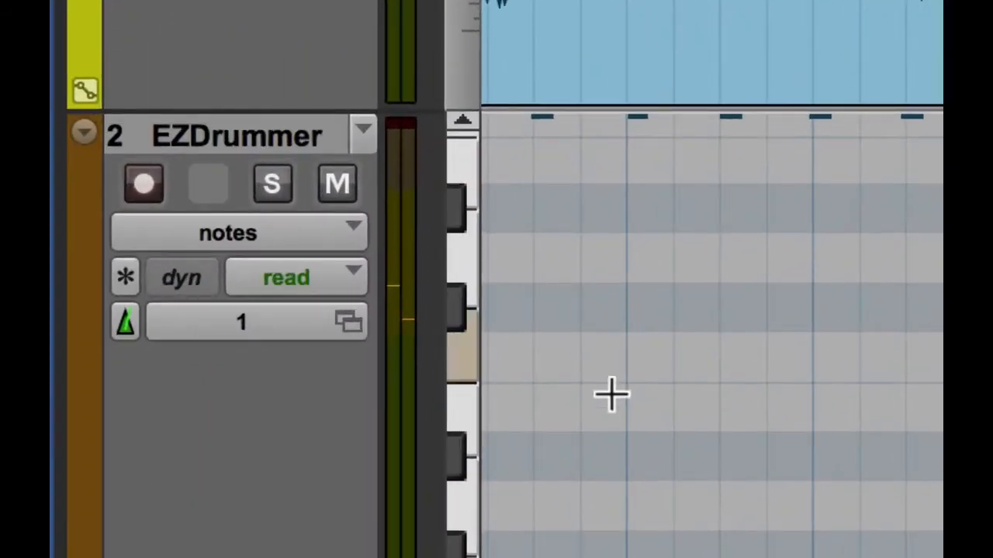
pyautogui.click(282, 234)
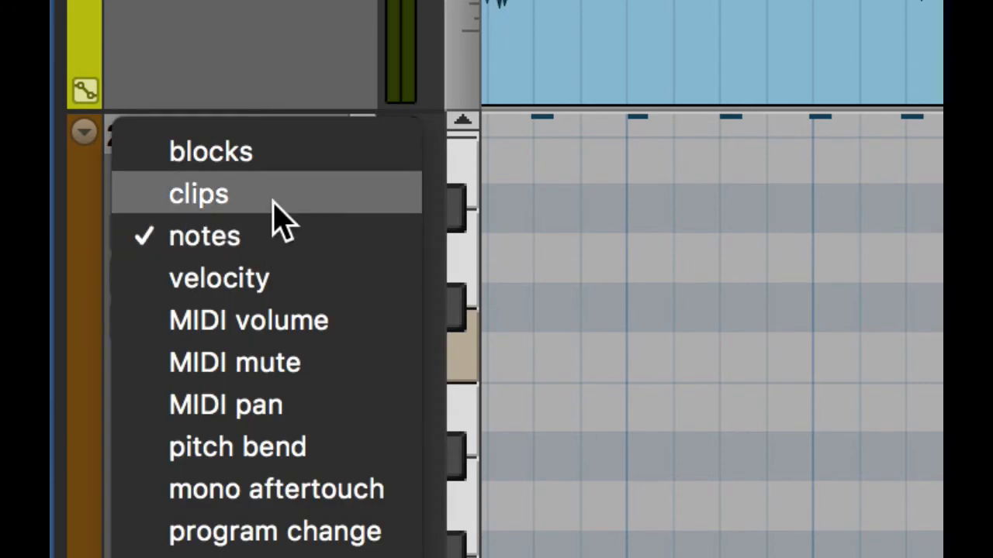
pyautogui.click(275, 204)
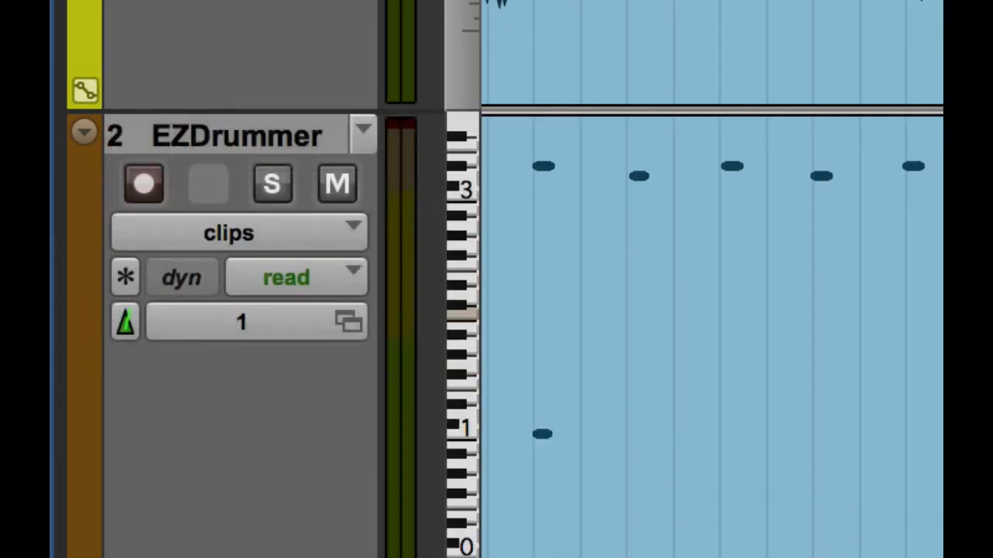
pyautogui.press('super+[')
pyautogui.press('super+[')
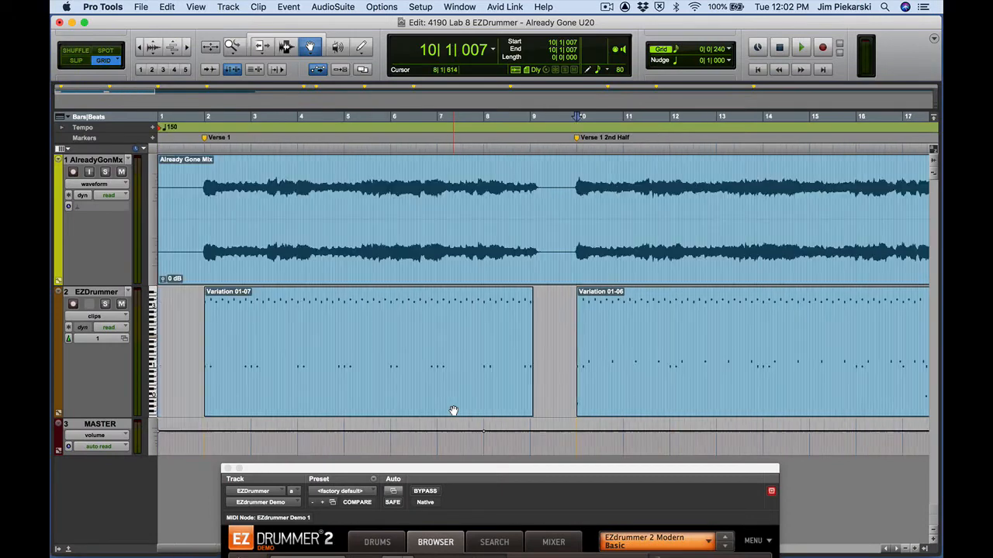
# - Zoom out to bars 1–33, play the arrangement, and nudge the EZdrummer window
pyautogui.press('super+[')
pyautogui.press('space')
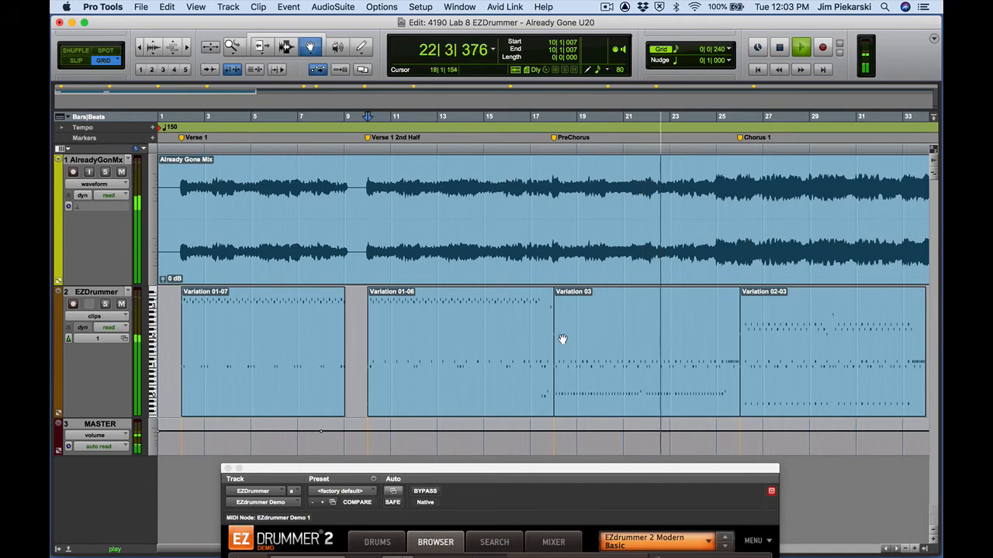
pyautogui.moveTo(692, 470); pyautogui.dragTo(669, 466)
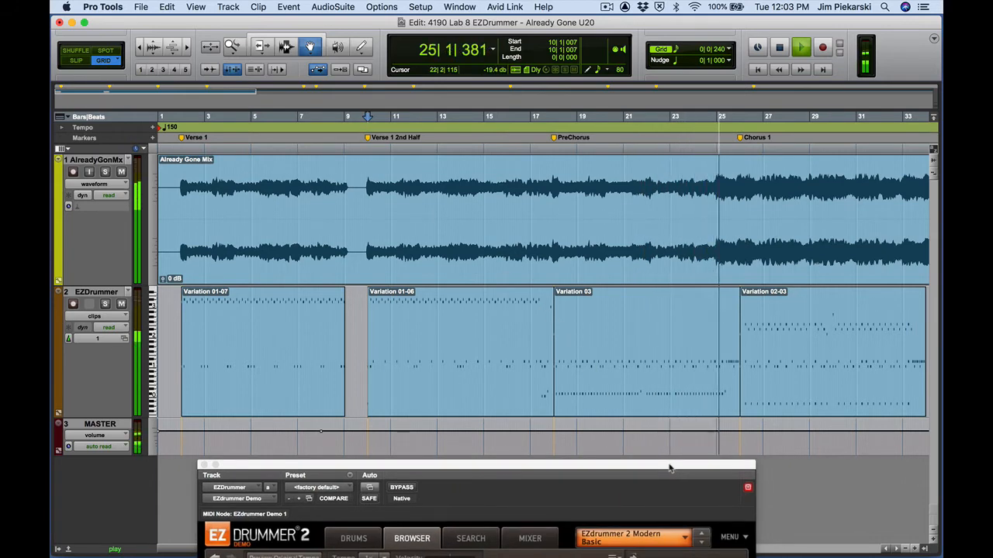
pyautogui.press('space')
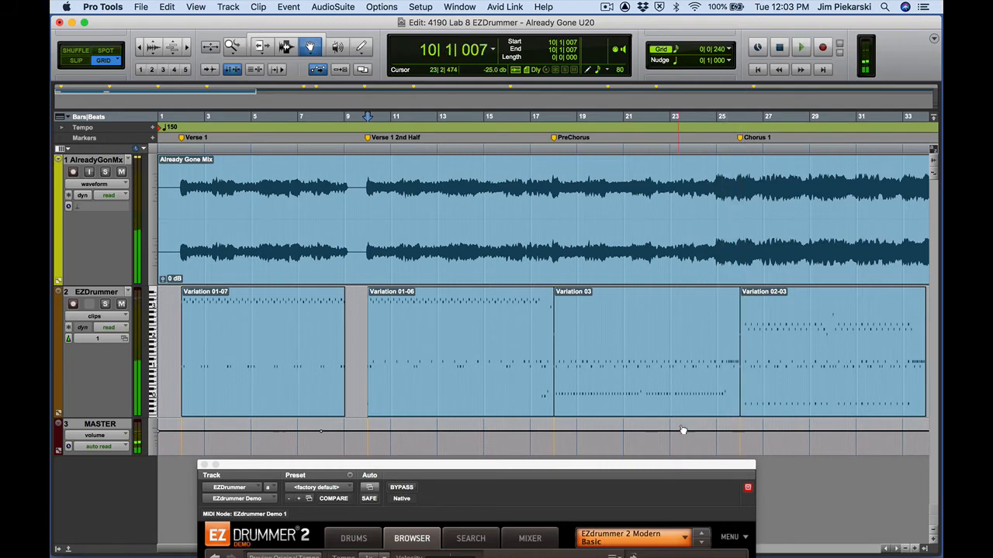
# - Play from bar 25, stop, and raise the EZdrummer window to show its browser
pyautogui.click(286, 46)
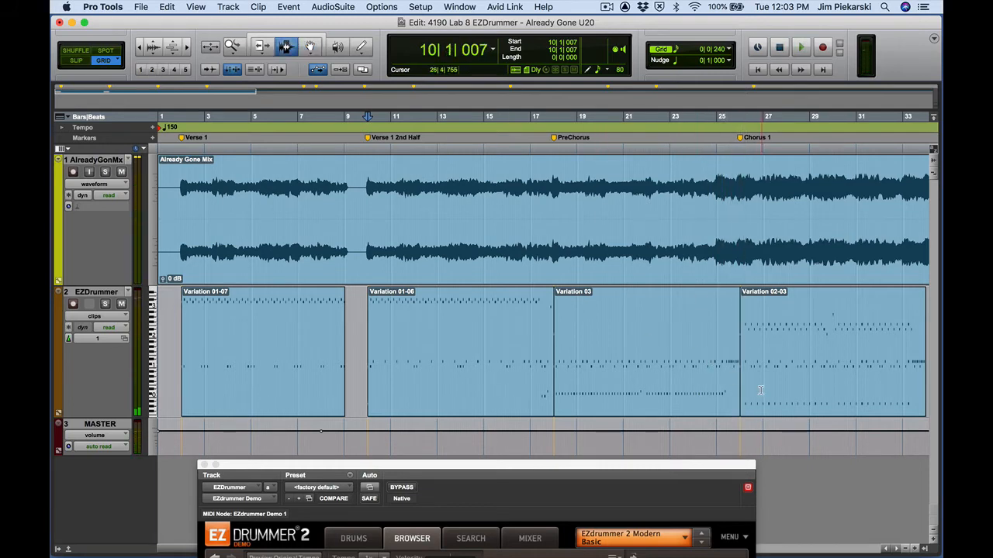
pyautogui.click(716, 371)
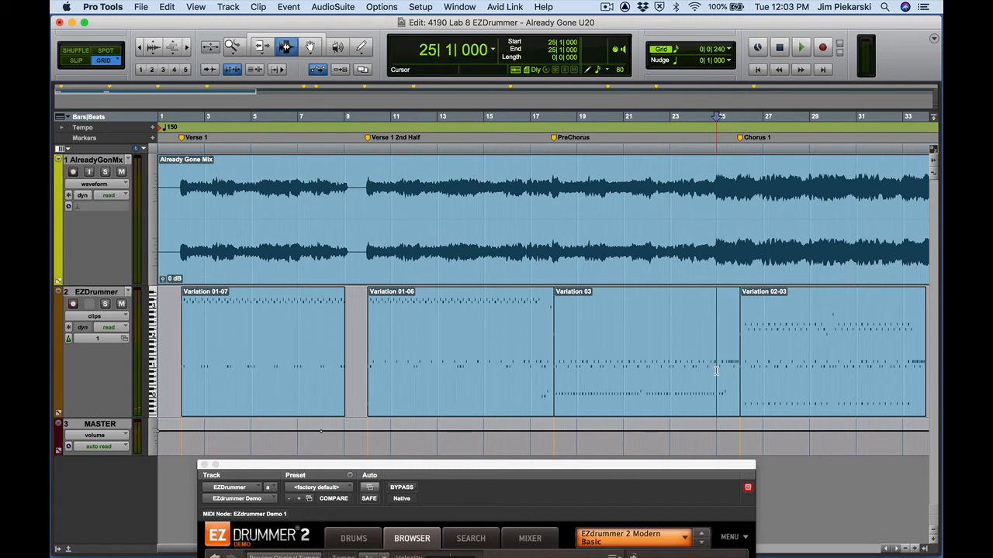
pyautogui.press('space')
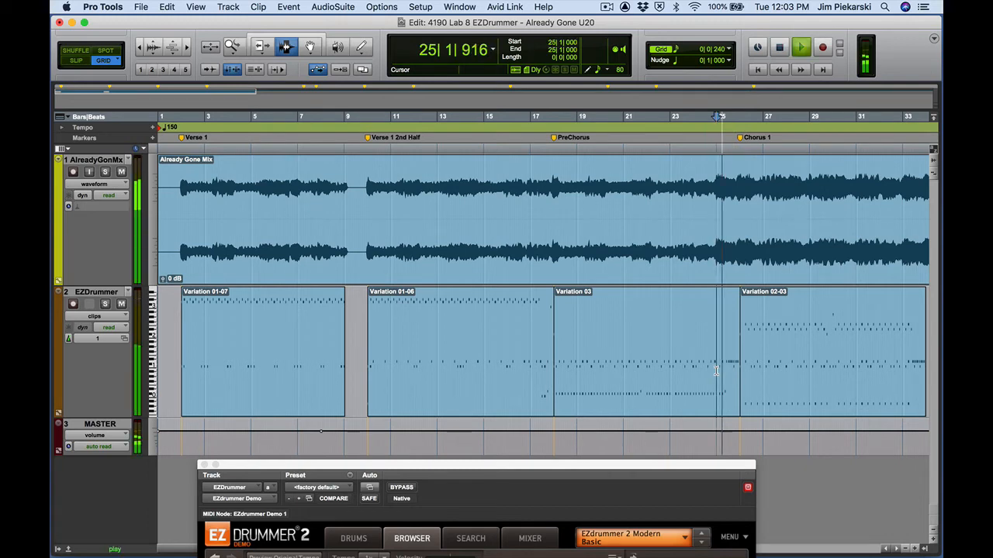
pyautogui.press('space')
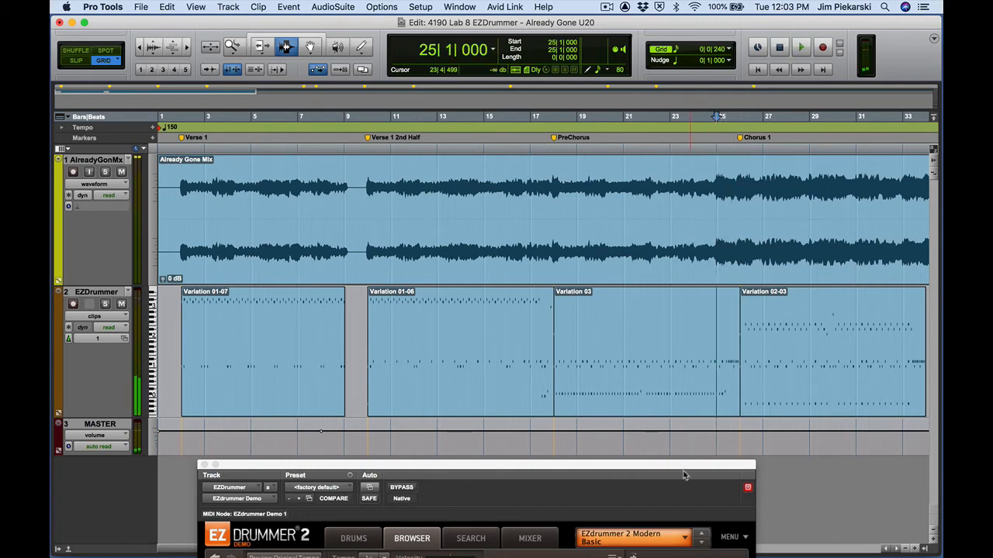
pyautogui.moveTo(685, 471); pyautogui.dragTo(598, 58)
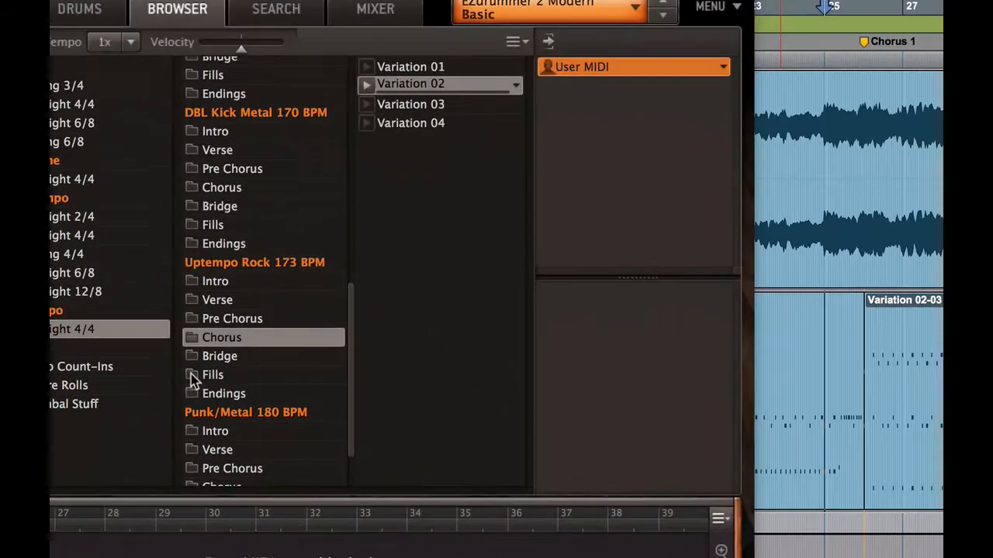
# - Audition Uptempo Rock 173 BPM fill Variations 01, 02 and 08, then Variation 01 again before stopping
pyautogui.click(341, 336)
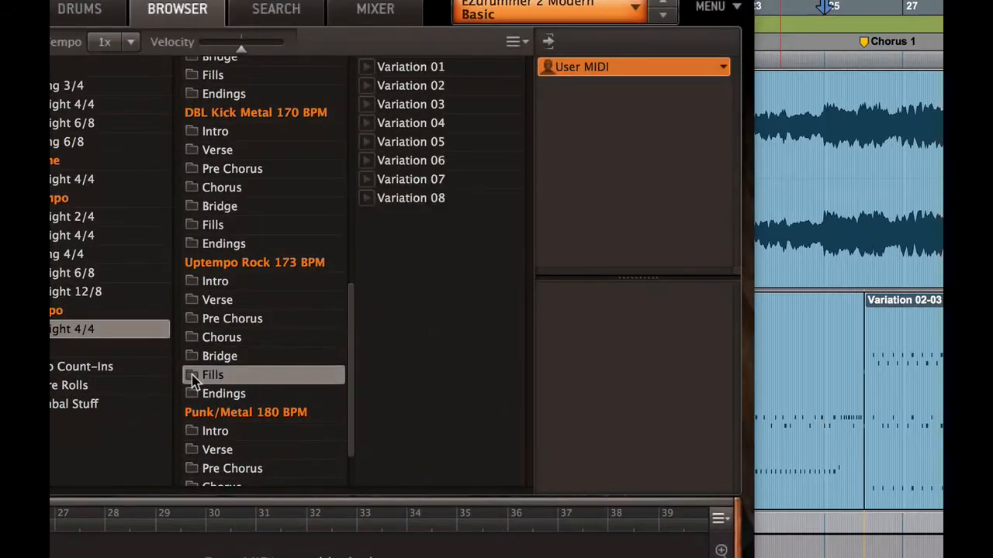
pyautogui.click(367, 68)
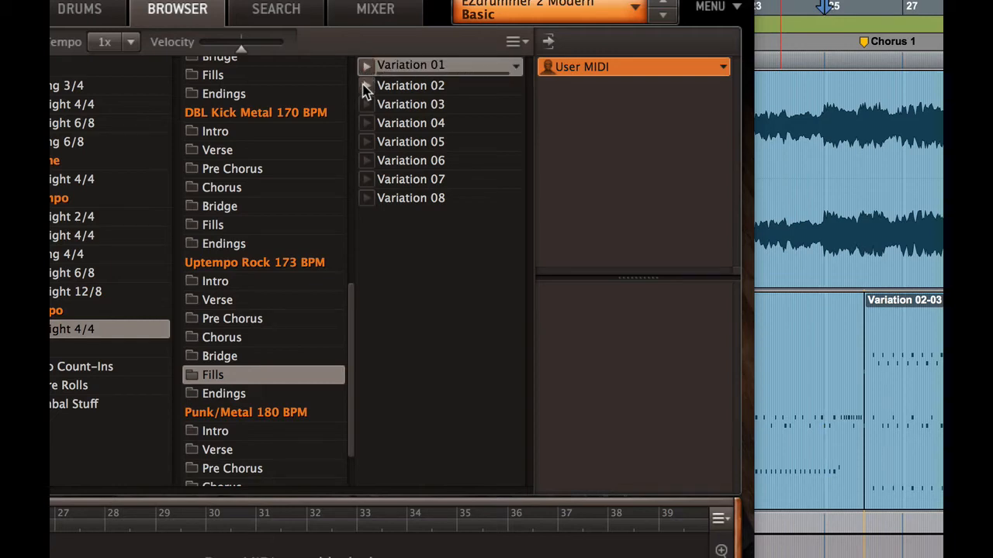
pyautogui.click(366, 86)
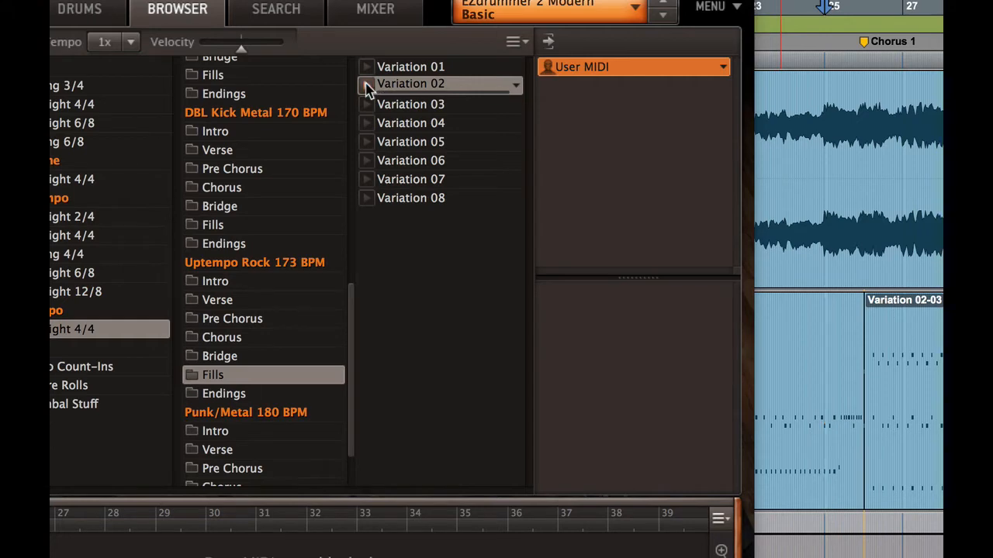
pyautogui.click(367, 198)
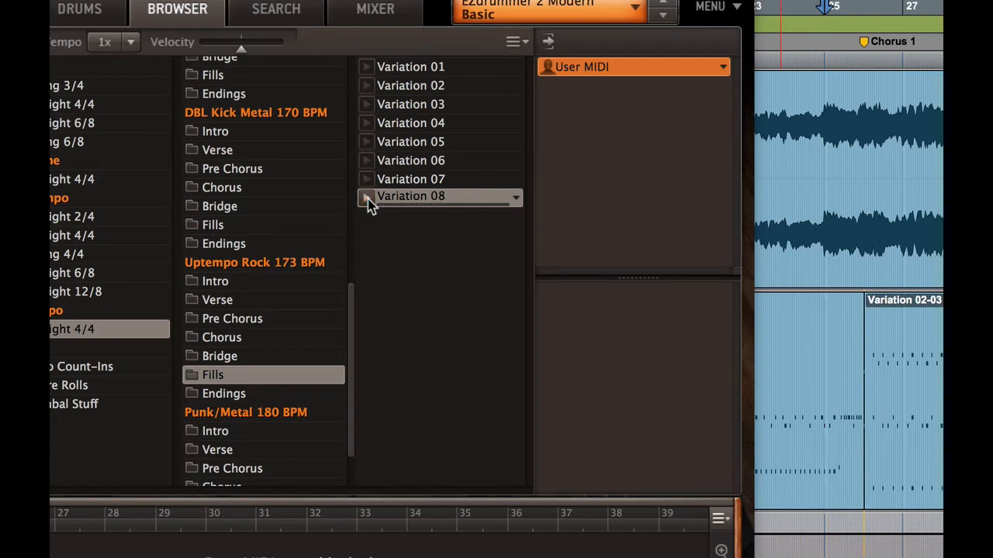
pyautogui.click(367, 69)
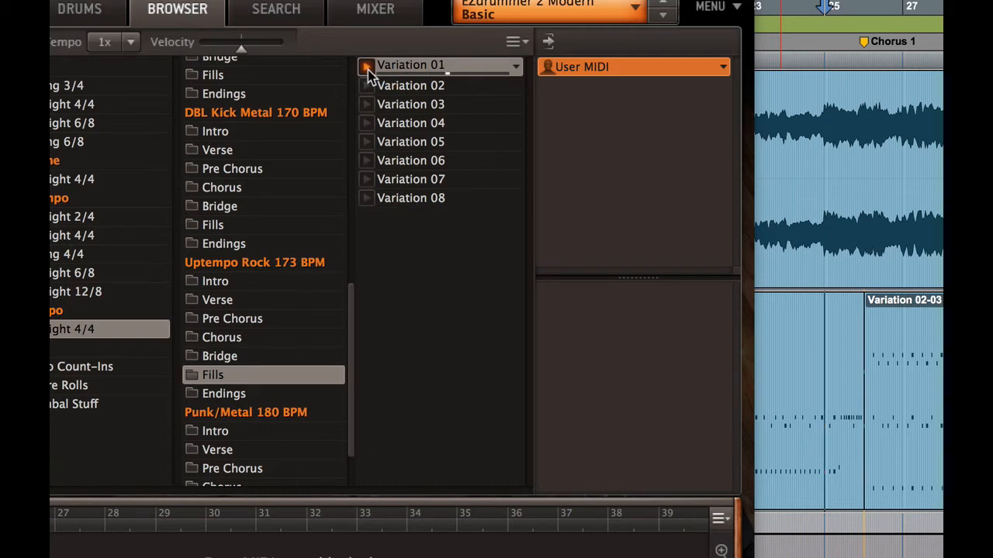
pyautogui.click(366, 68)
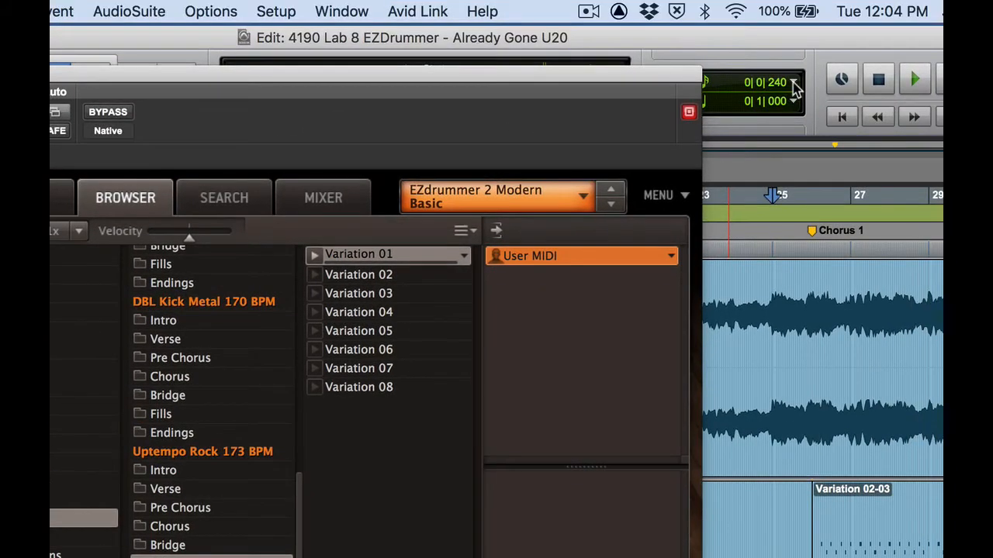
# - Set the grid to 1 bar and drop fill Variation 01 onto the EZDrummer track before Variation 02-03
pyautogui.click(791, 82)
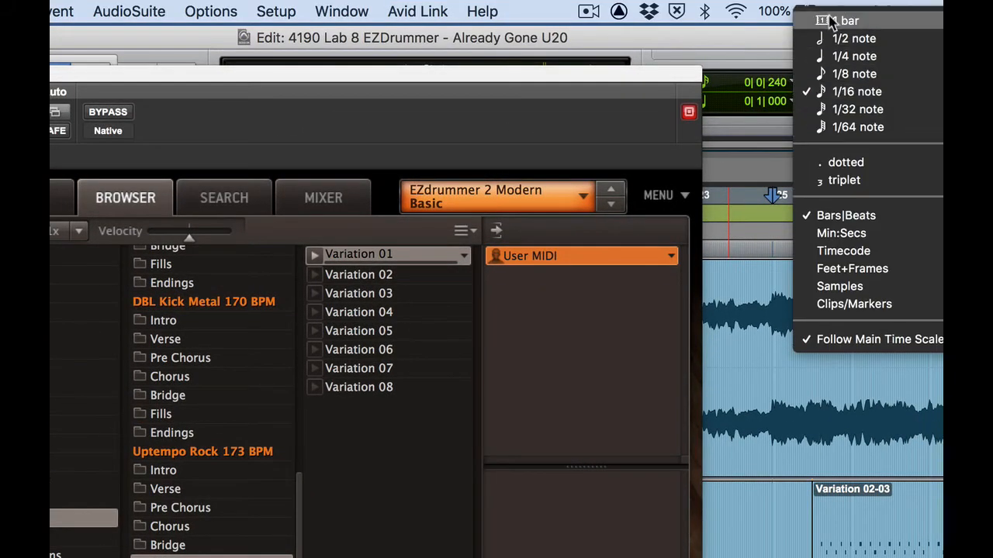
pyautogui.click(822, 17)
pyautogui.moveTo(252, 148); pyautogui.dragTo(698, 480)
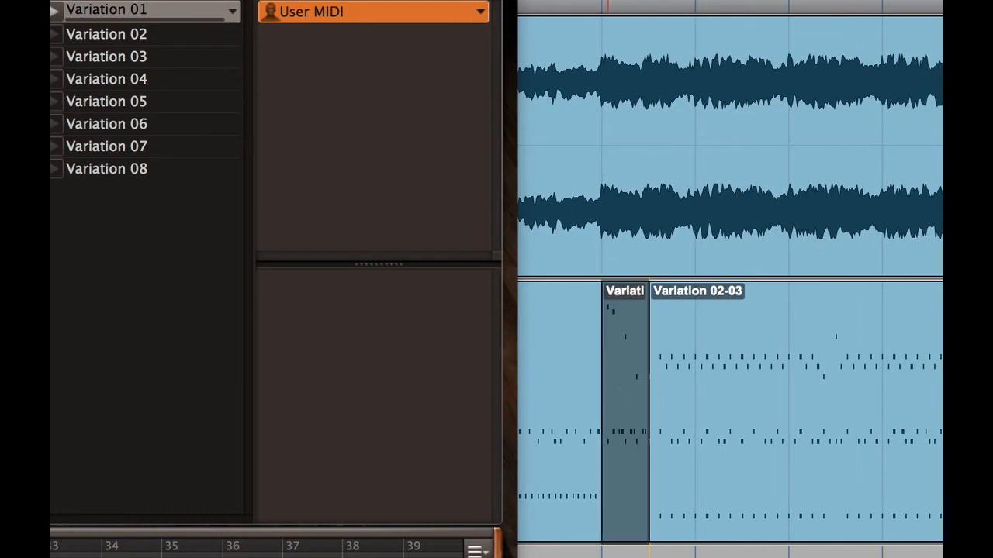
# - Move the EZdrummer window down and play the arrangement around the new fill to check it
pyautogui.moveTo(144, 1); pyautogui.dragTo(227, 541)
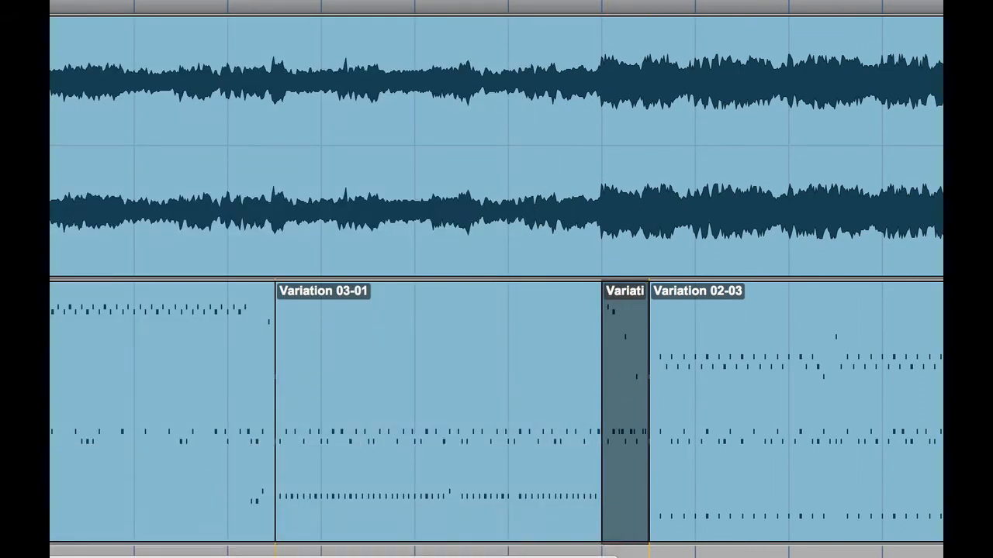
pyautogui.click(574, 401)
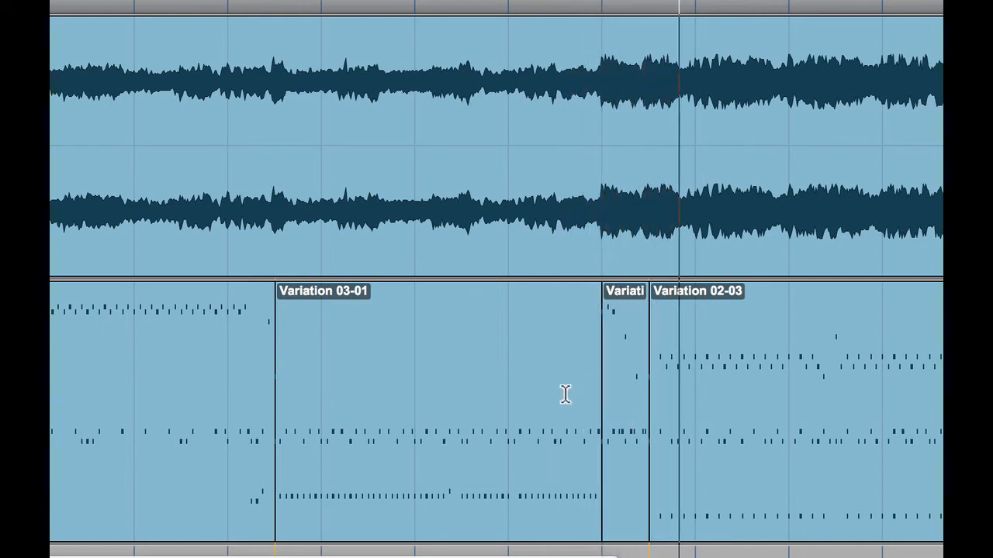
pyautogui.press('space')
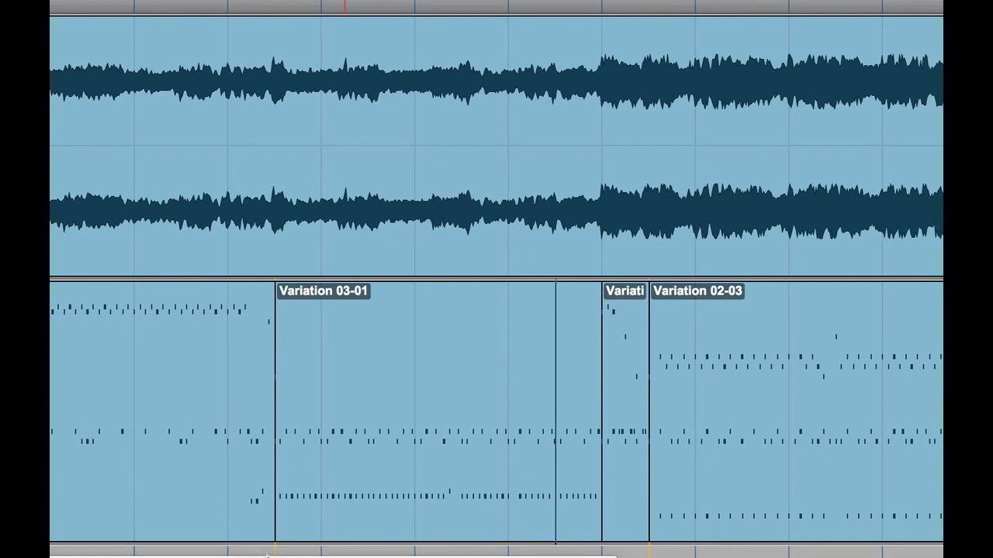
pyautogui.moveTo(290, 543)
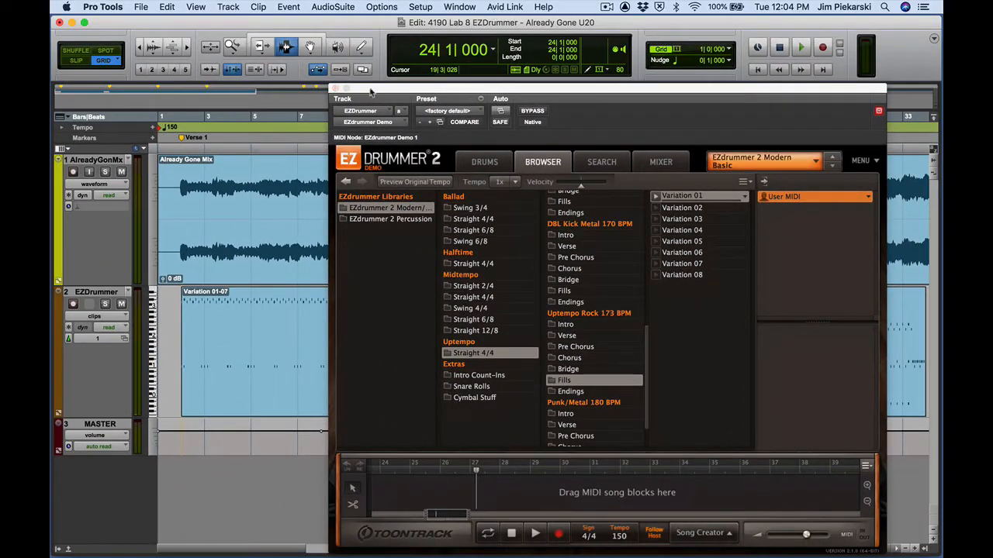
# - Uncover the tracks, zoom in on the opening bars from bar 2, and open the EZDrummer track view selector
pyautogui.moveTo(371, 92); pyautogui.dragTo(264, 486)
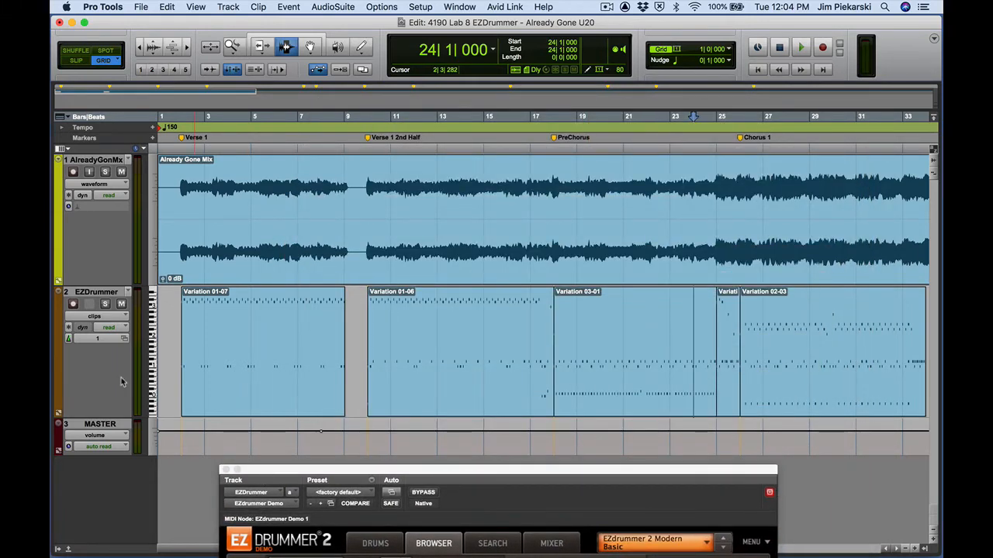
pyautogui.click(181, 375)
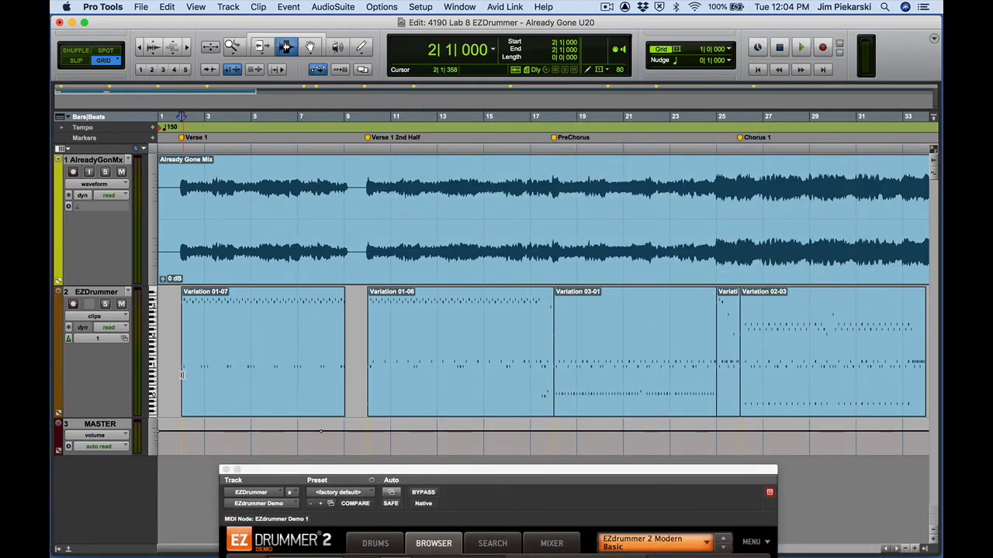
pyautogui.press('super+bracketright')
pyautogui.press('super+bracketright')
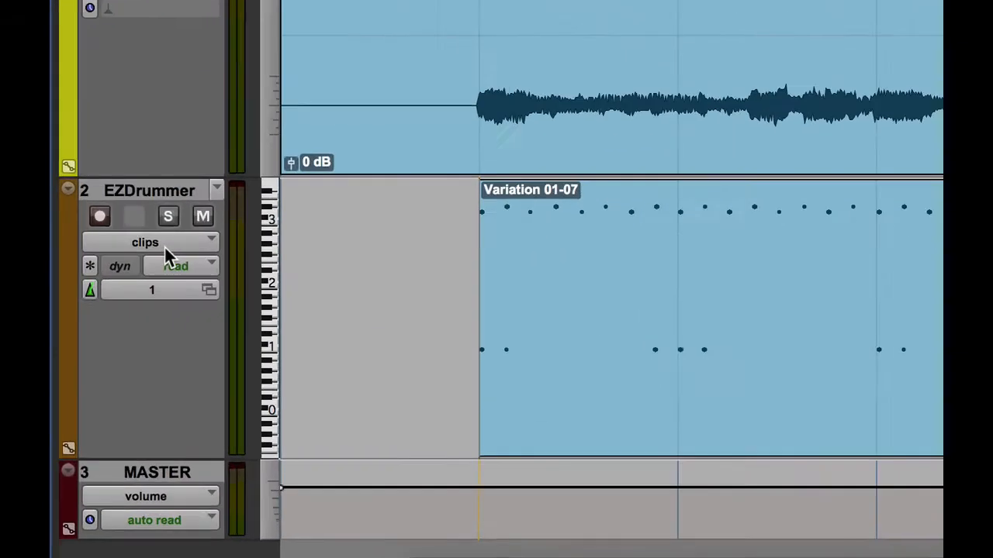
pyautogui.click(102, 317)
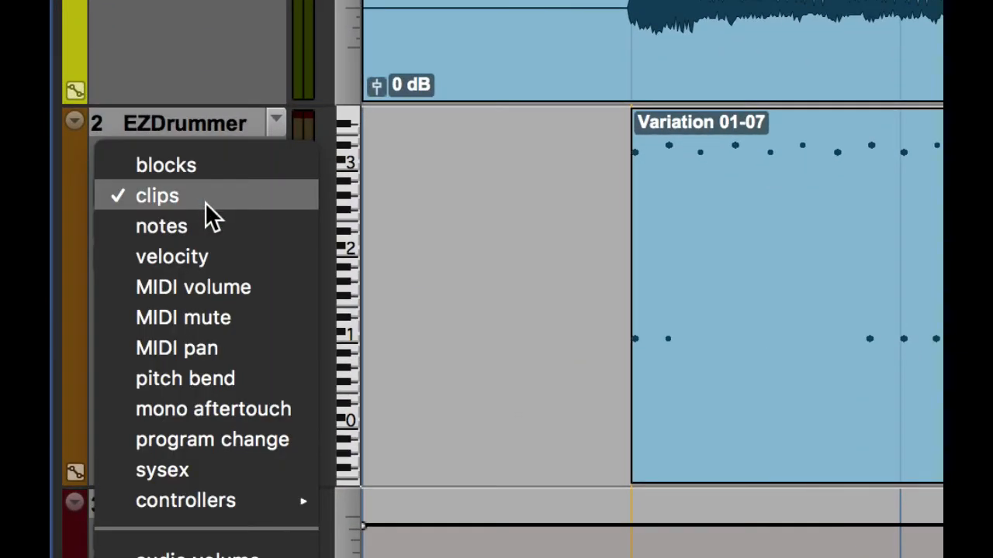
# - Switch the EZDrummer track to notes view and scroll the note range down until the kick notes show
pyautogui.click(201, 228)
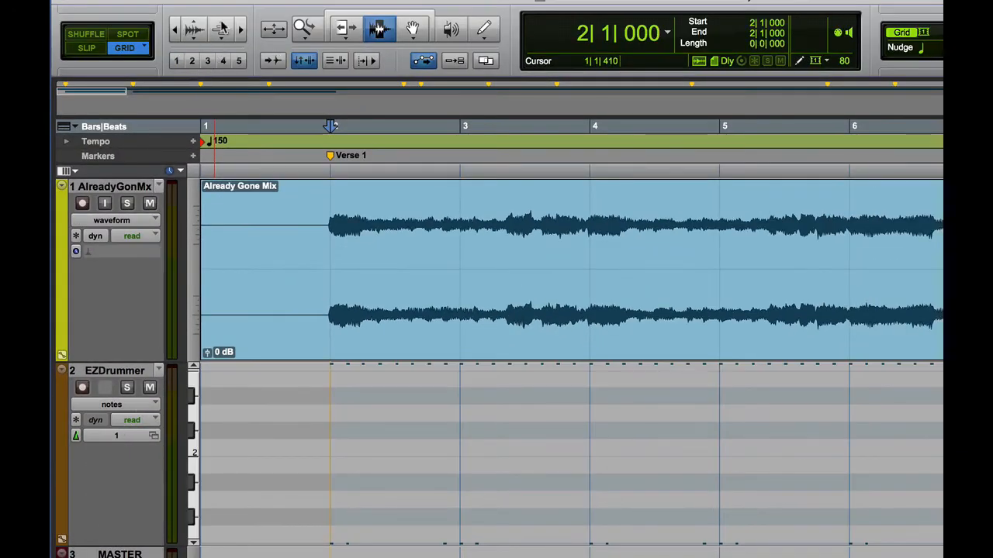
pyautogui.click(193, 543)
pyautogui.click(193, 543)
pyautogui.click(193, 544)
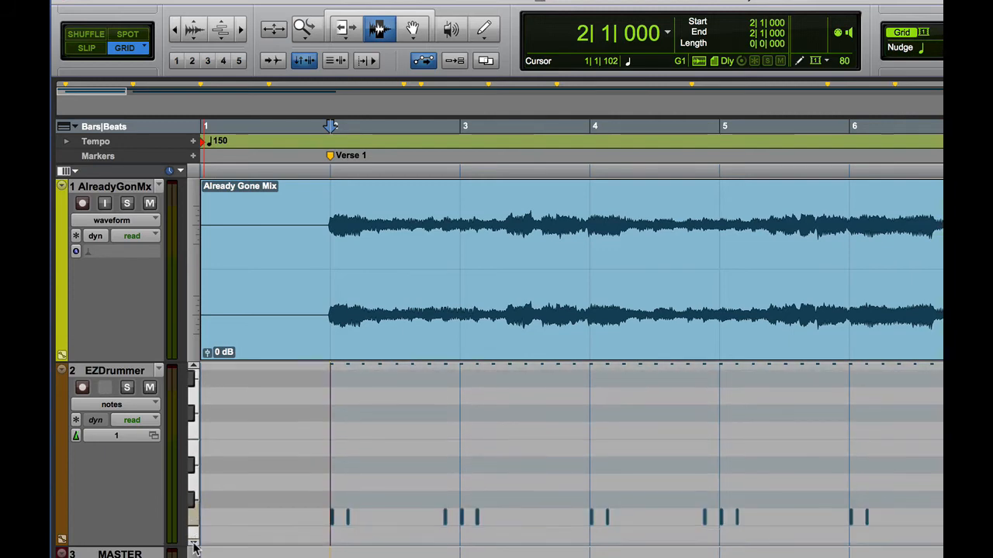
pyautogui.click(193, 544)
pyautogui.click(193, 544)
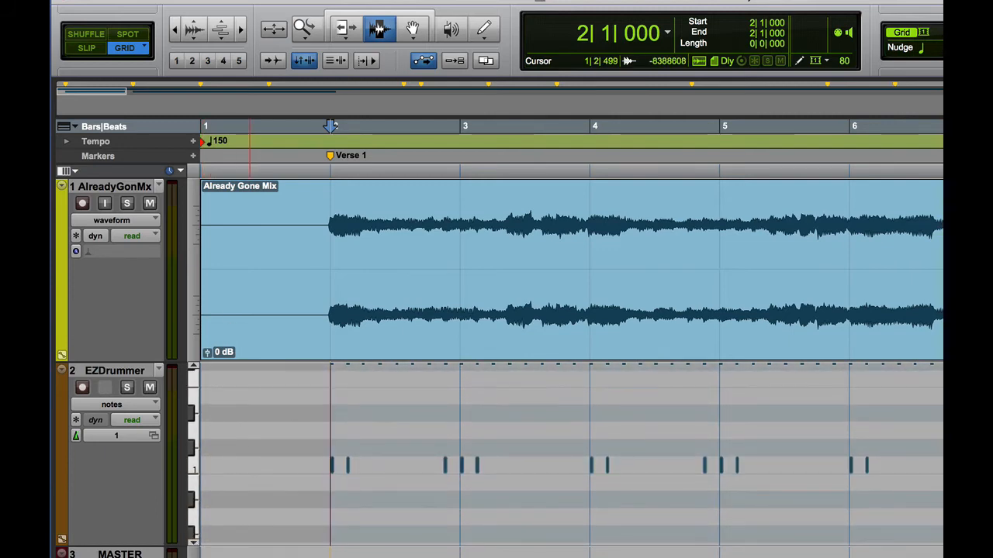
# - Select the first two notes after bar 2 and play them back from bar 2
pyautogui.click(412, 29)
pyautogui.click(332, 464)
pyautogui.moveTo(339, 469); pyautogui.dragTo(357, 474)
pyautogui.click(331, 437)
pyautogui.press('space')
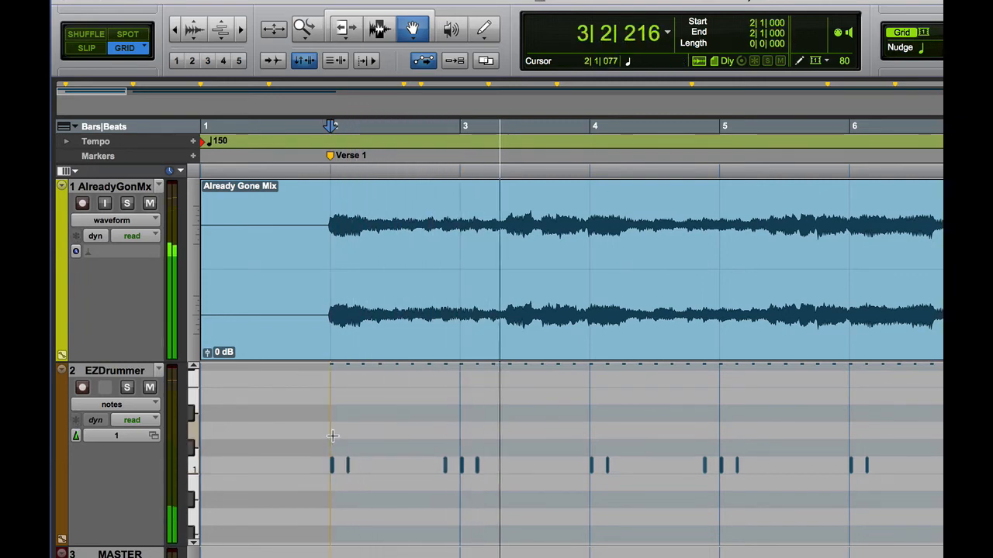
pyautogui.press('space')
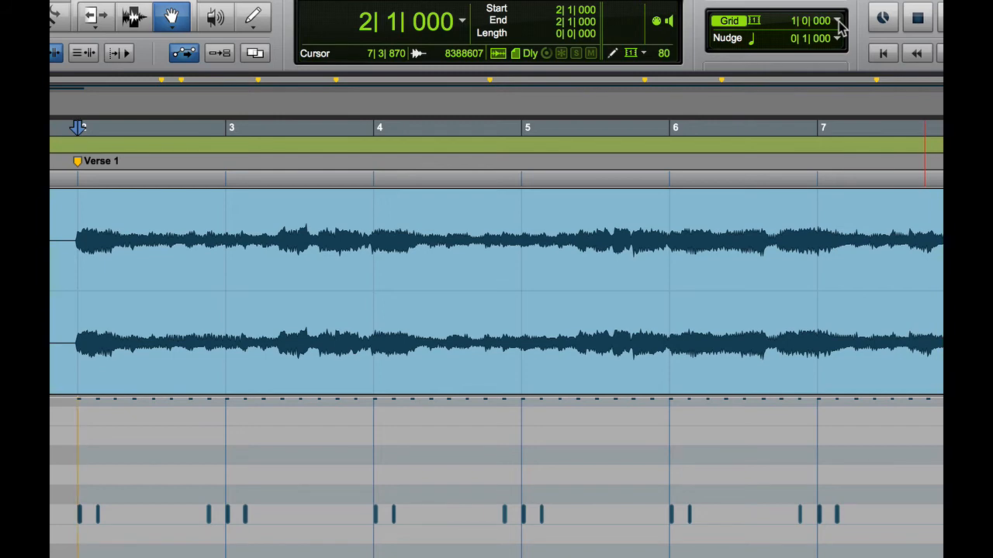
# - Set the grid to 1/8 note and select the first two MIDI notes individually
pyautogui.click(837, 22)
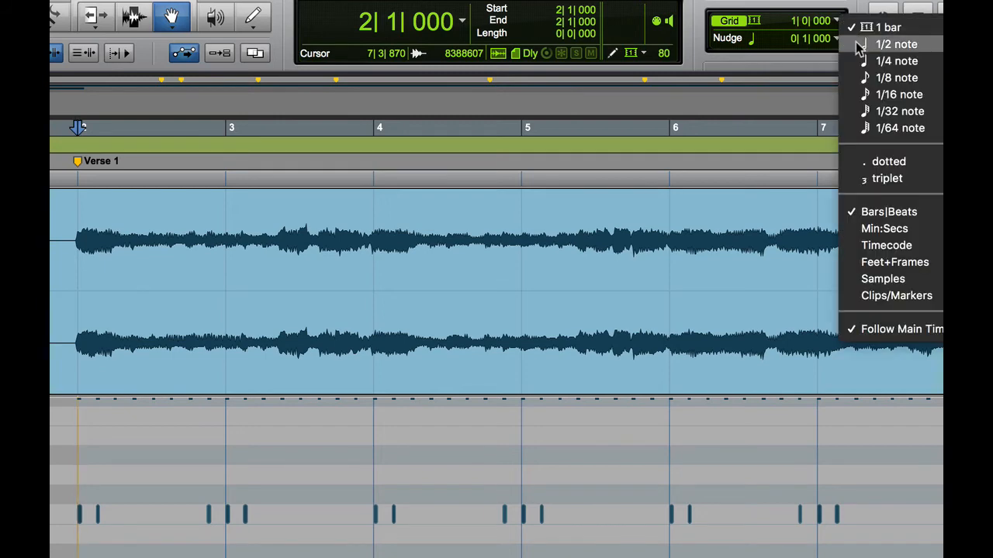
pyautogui.click(892, 77)
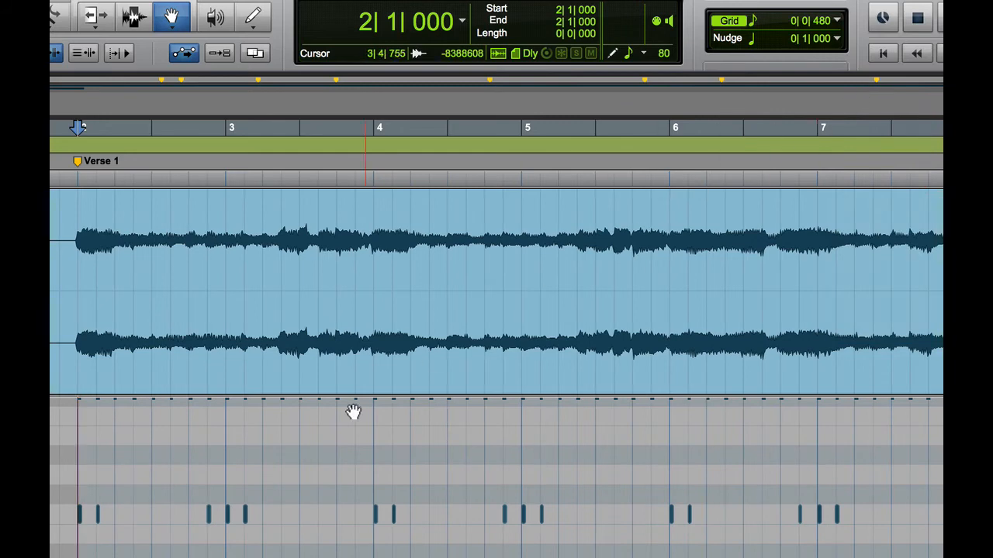
pyautogui.click(184, 53)
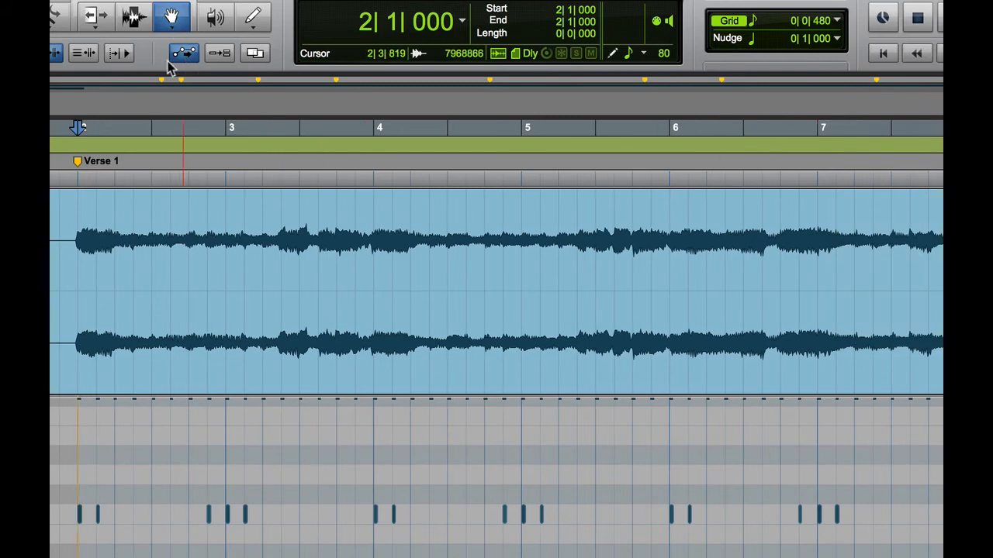
pyautogui.click(79, 515)
pyautogui.click(99, 515)
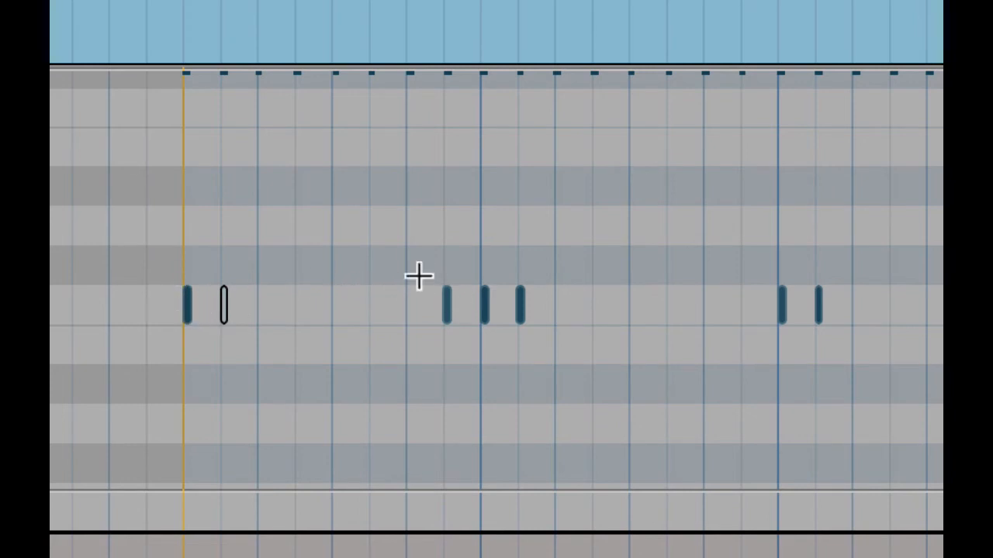
pyautogui.moveTo(417, 235); pyautogui.dragTo(548, 358)
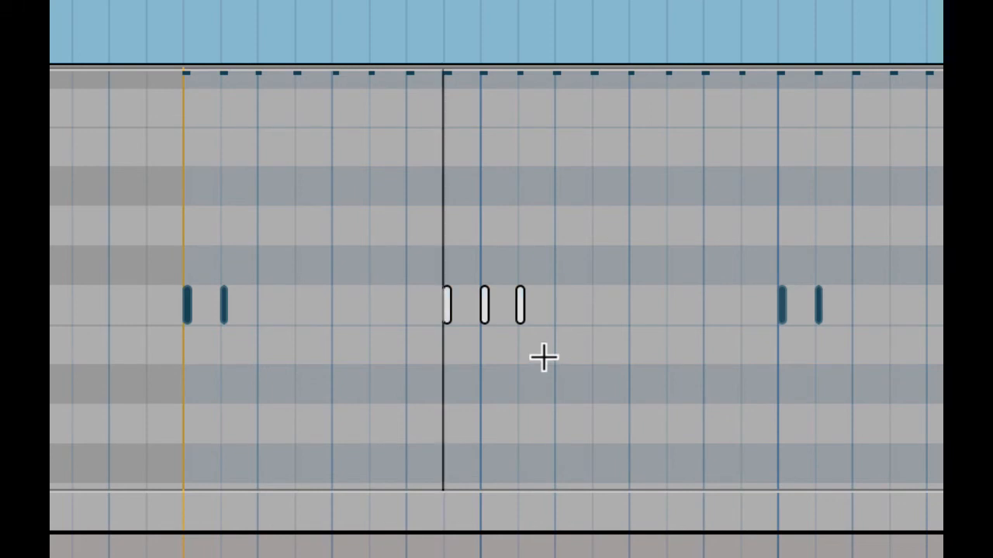
pyautogui.press('m')
pyautogui.press('space')
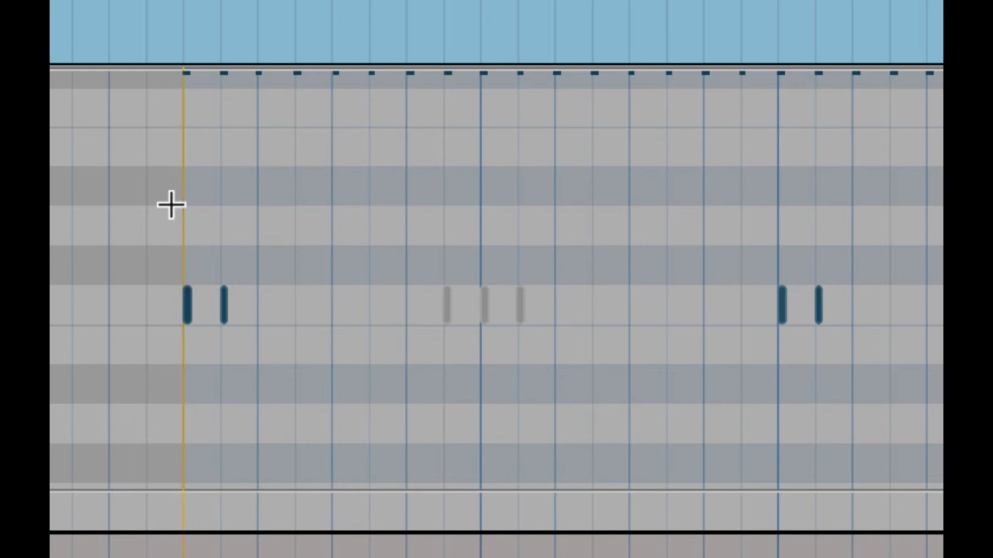
pyautogui.moveTo(257, 228); pyautogui.dragTo(688, 372)
pyautogui.click(599, 332)
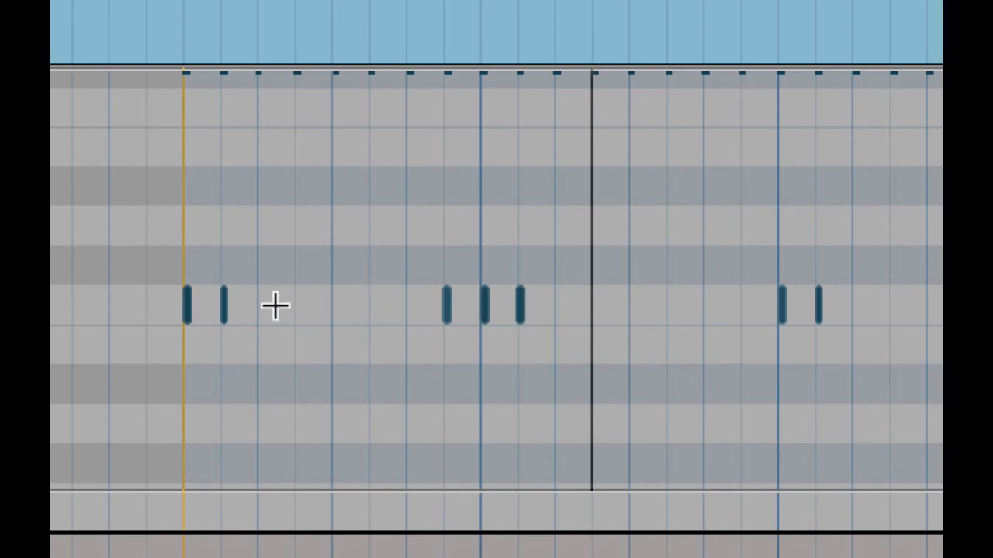
pyautogui.click(519, 306)
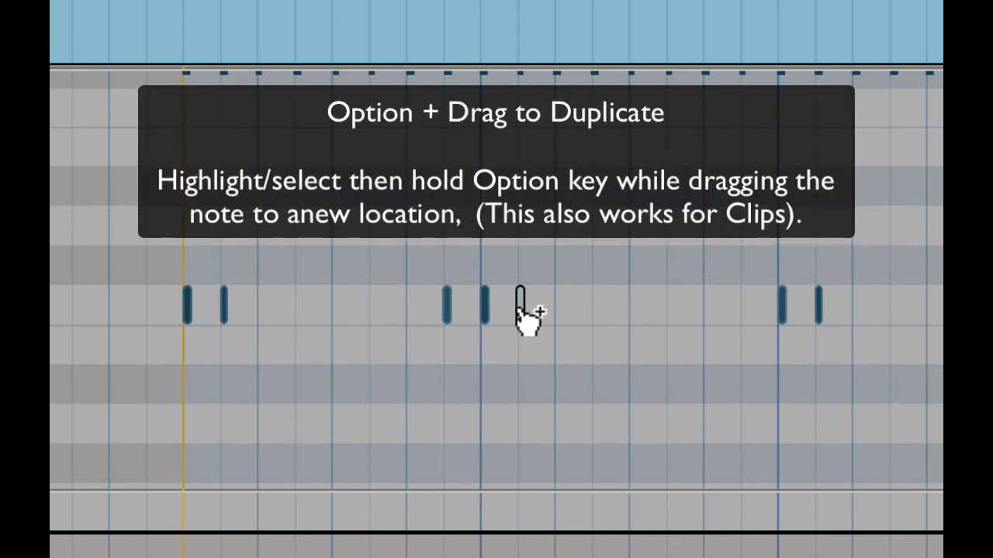
# - Option-drag copies of two C1 kick notes to later beat positions, then deselect them
pyautogui.moveTo(521, 294); pyautogui.dragTo(558, 304)
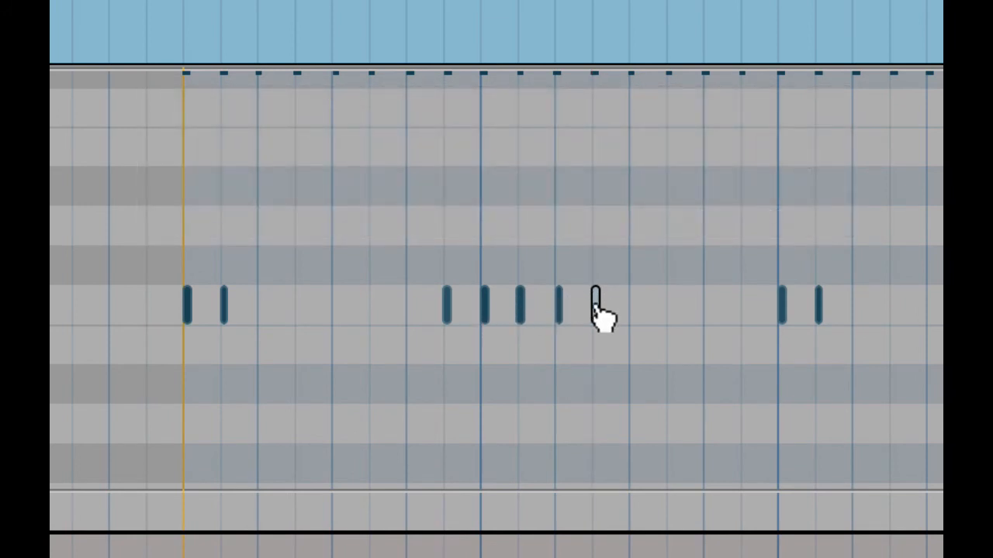
pyautogui.moveTo(598, 305); pyautogui.dragTo(757, 312)
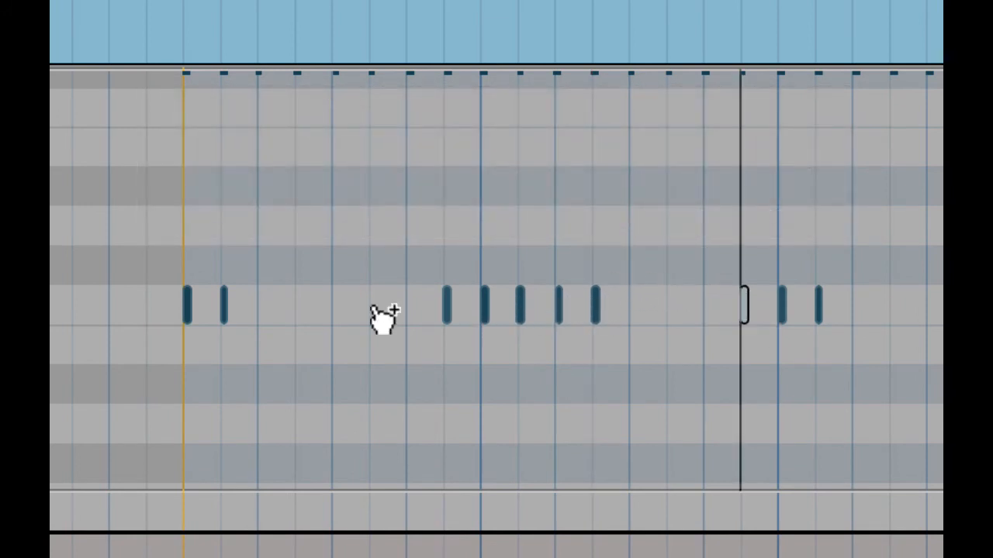
pyautogui.click(179, 253)
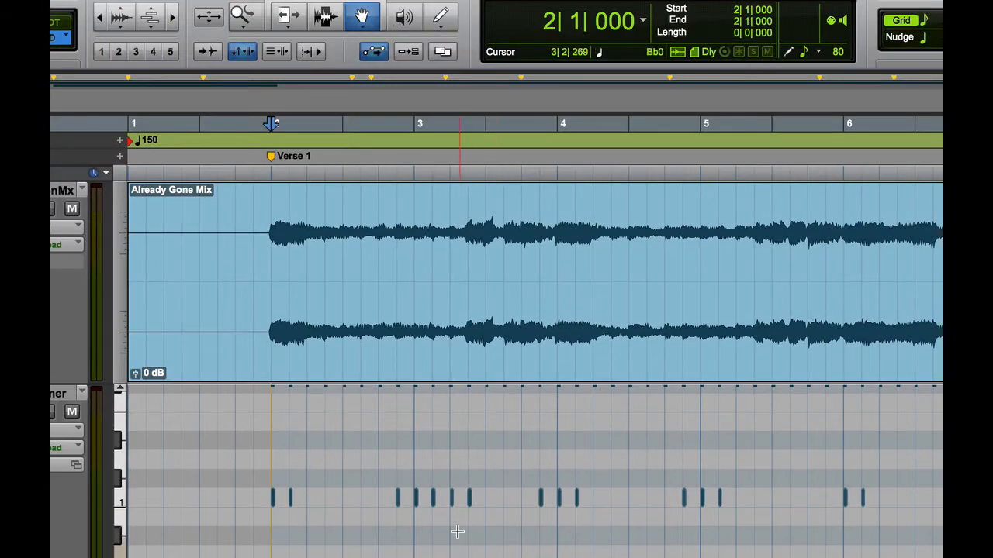
pyautogui.click(417, 503)
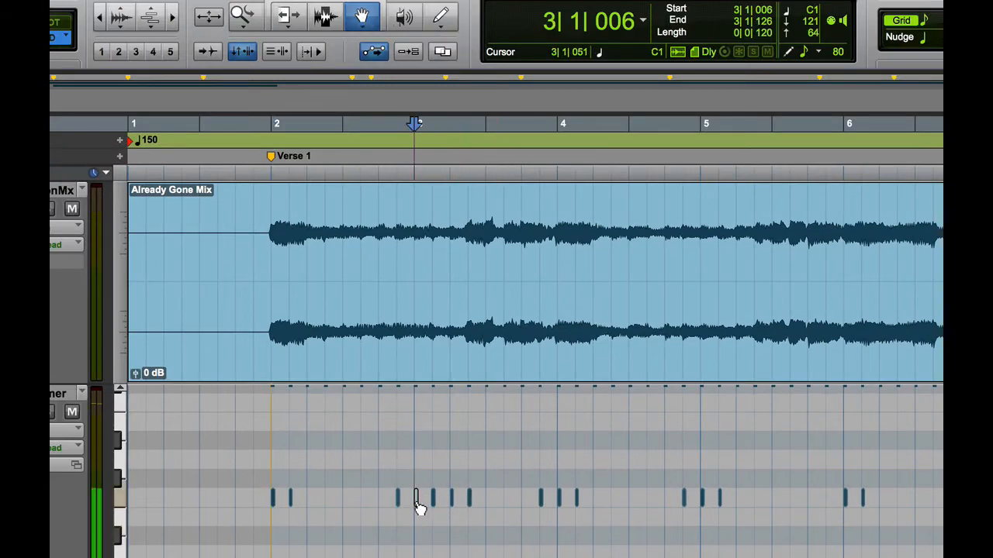
pyautogui.click(560, 504)
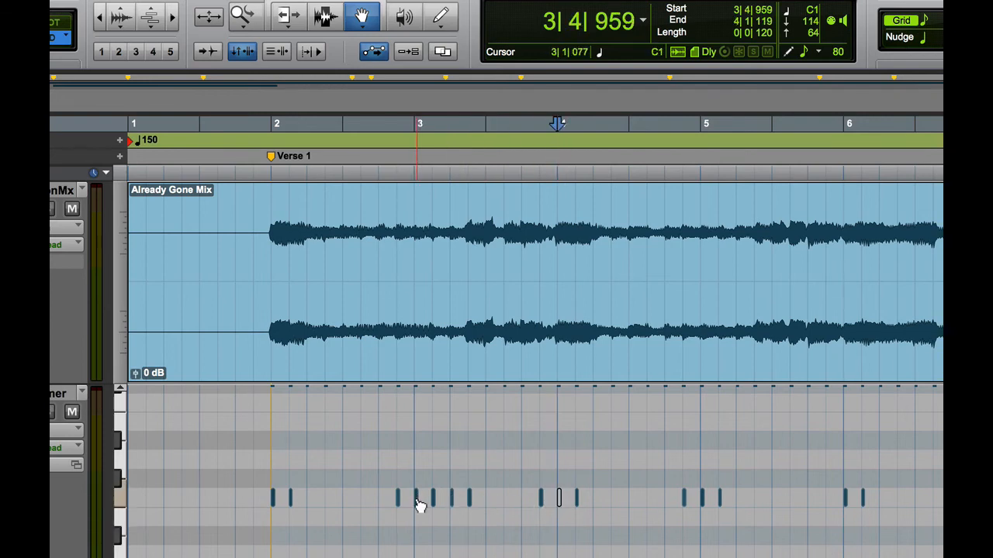
pyautogui.moveTo(419, 506); pyautogui.dragTo(416, 466)
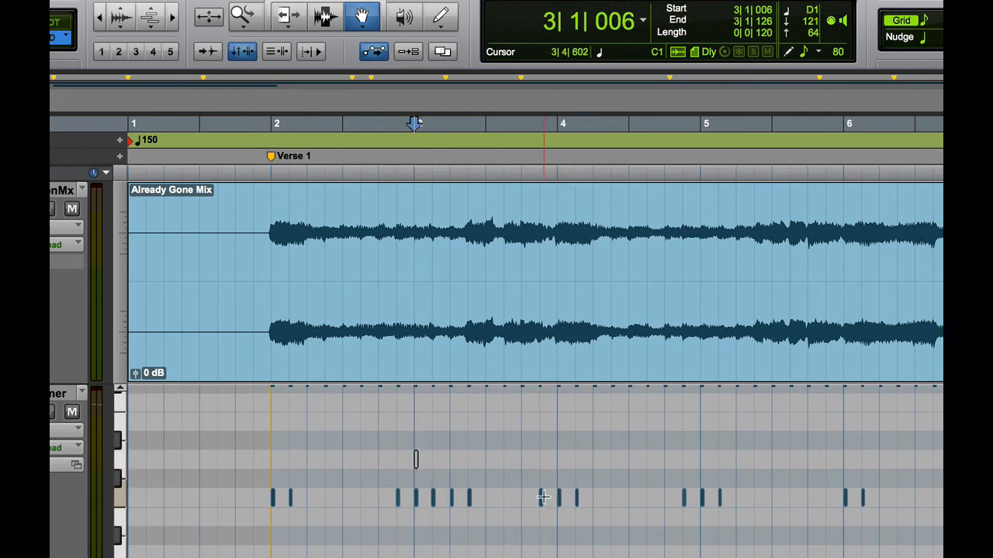
pyautogui.moveTo(562, 502); pyautogui.dragTo(560, 458)
pyautogui.click(270, 462)
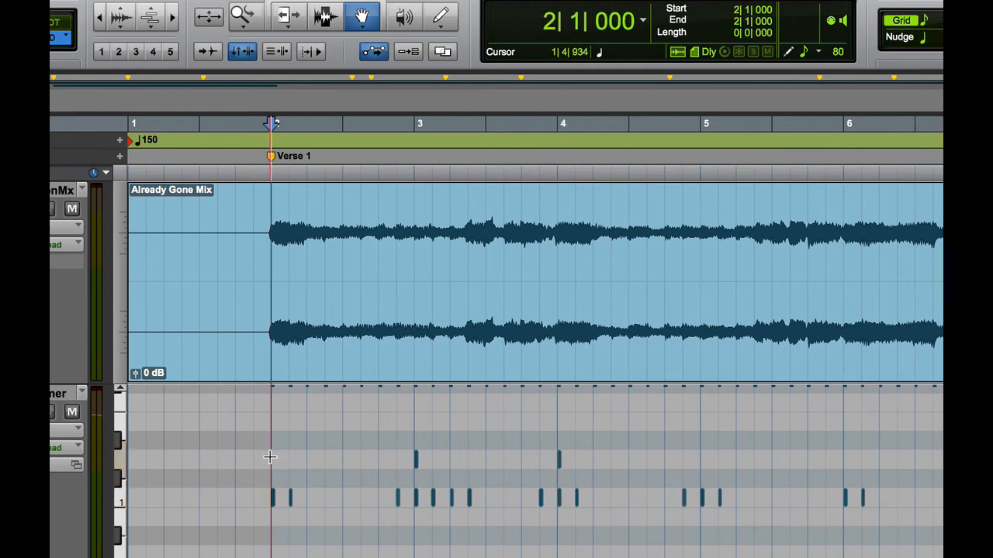
pyautogui.press('space')
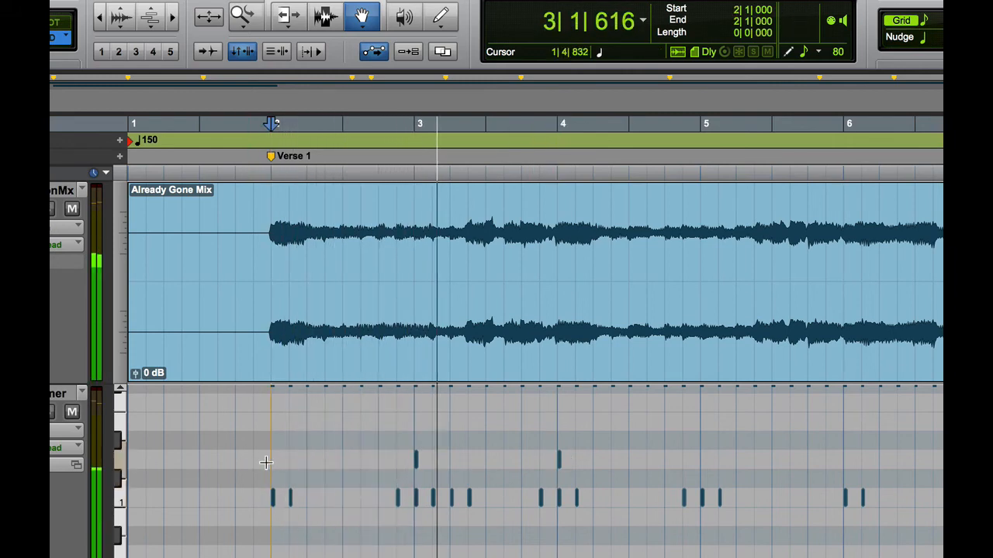
pyautogui.press('space')
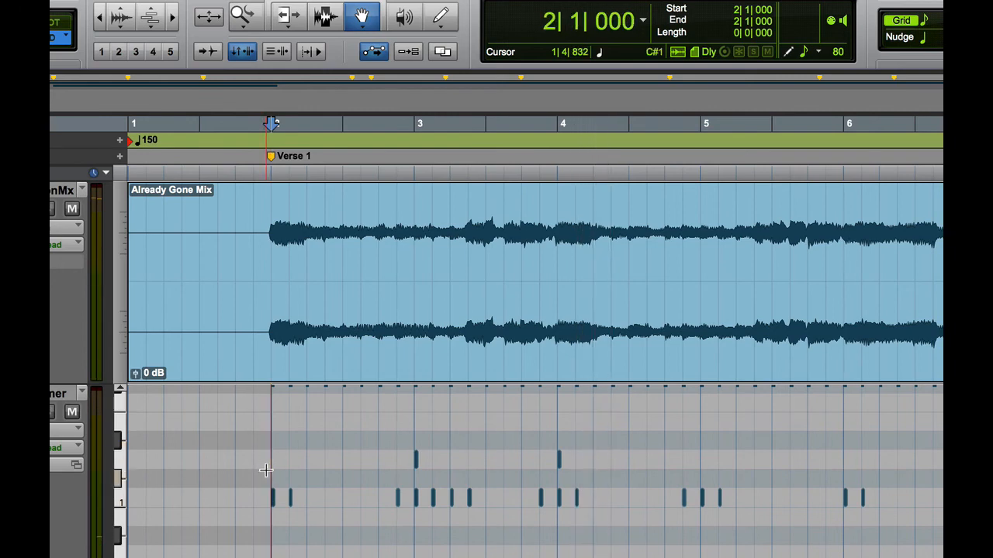
pyautogui.press('super+z')
pyautogui.press('super+z')
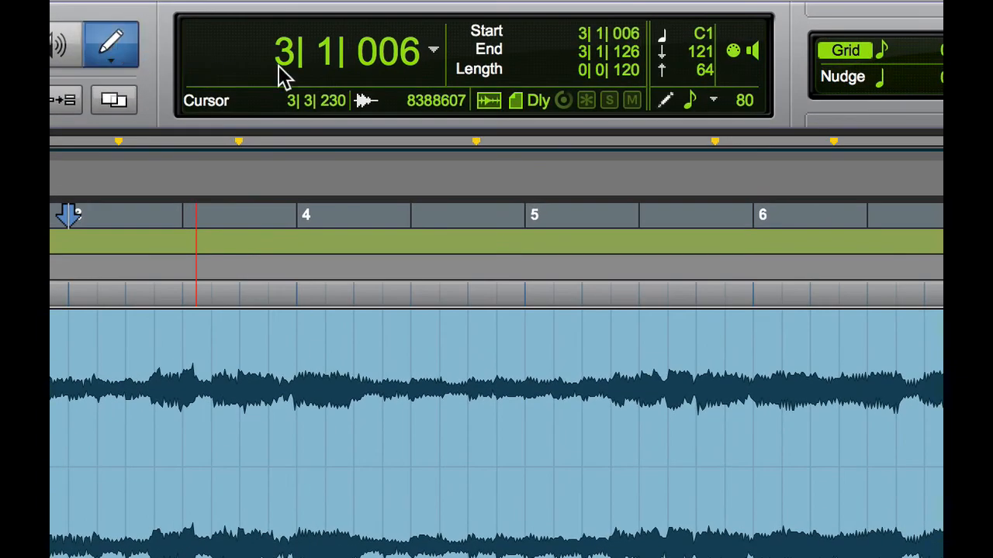
# - Change the Default Note Velocity in the Edit window counter from 80 to 127
pyautogui.click(745, 102)
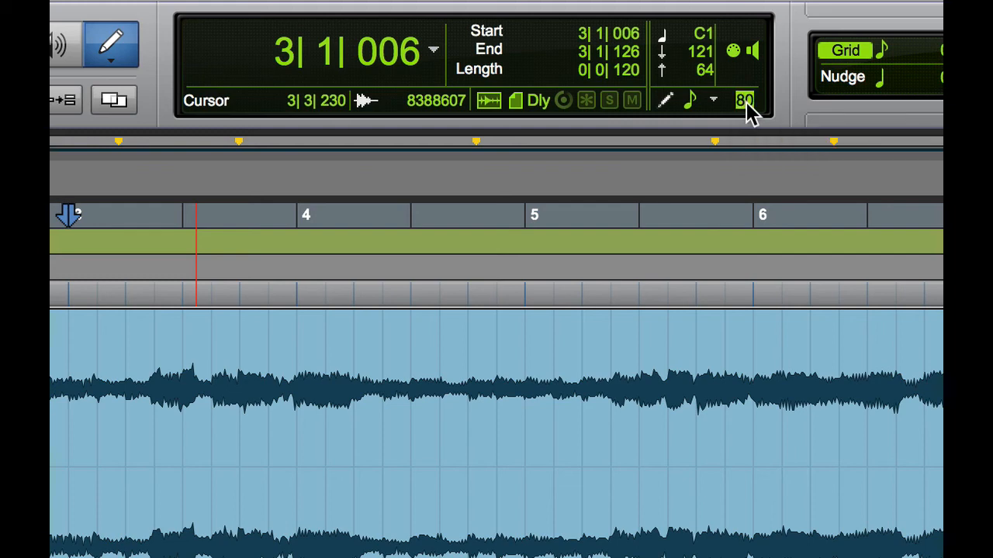
pyautogui.write('127')
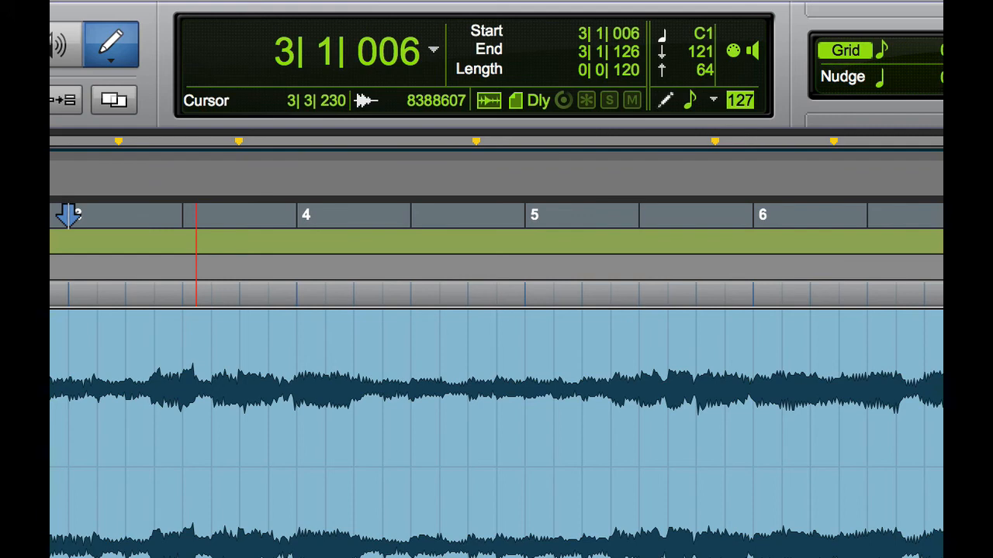
pyautogui.write('127')
pyautogui.press('Return')
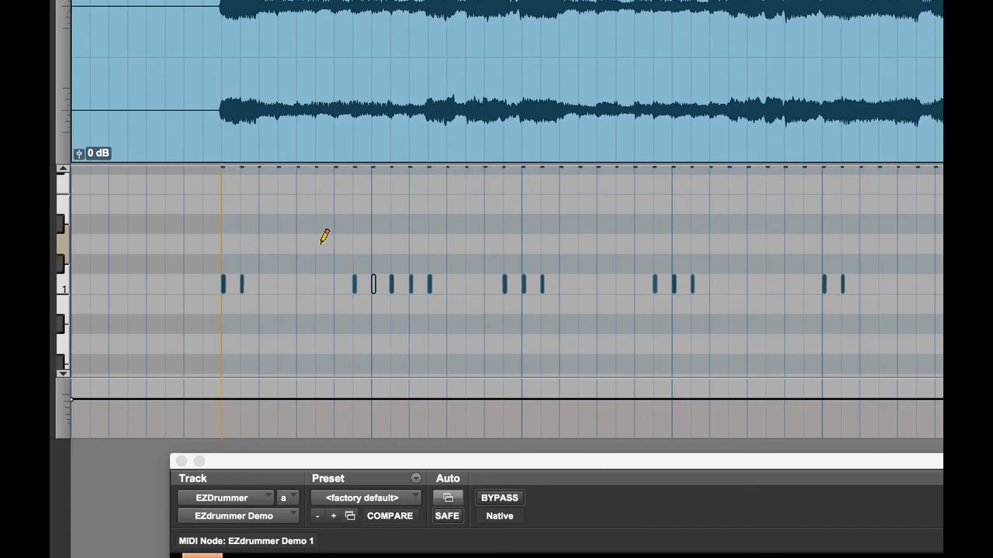
# - Pencil in four D1 snare notes on beats 2 and 4 of bars 2–3, then play them back
pyautogui.scroll(1, 318, 236)
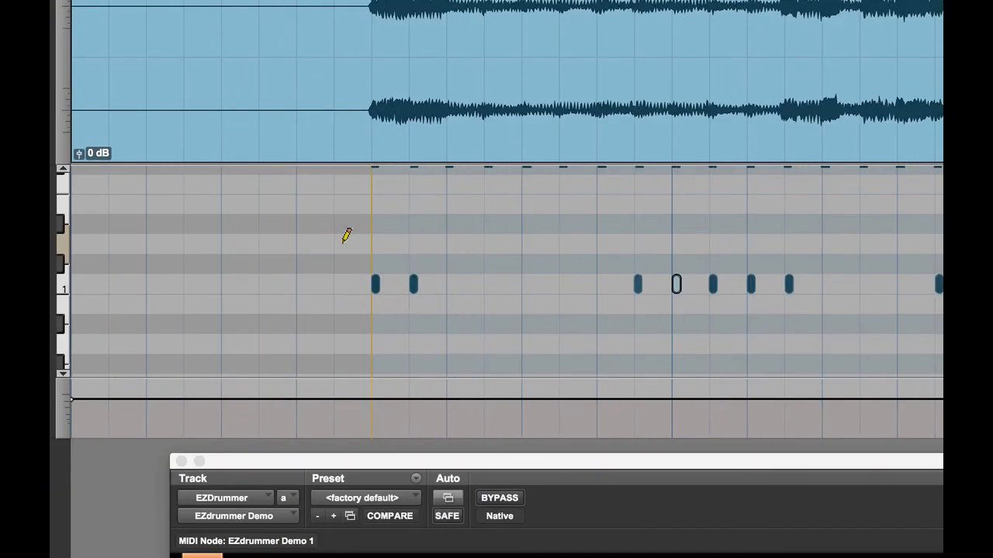
pyautogui.click(462, 242)
pyautogui.click(618, 242)
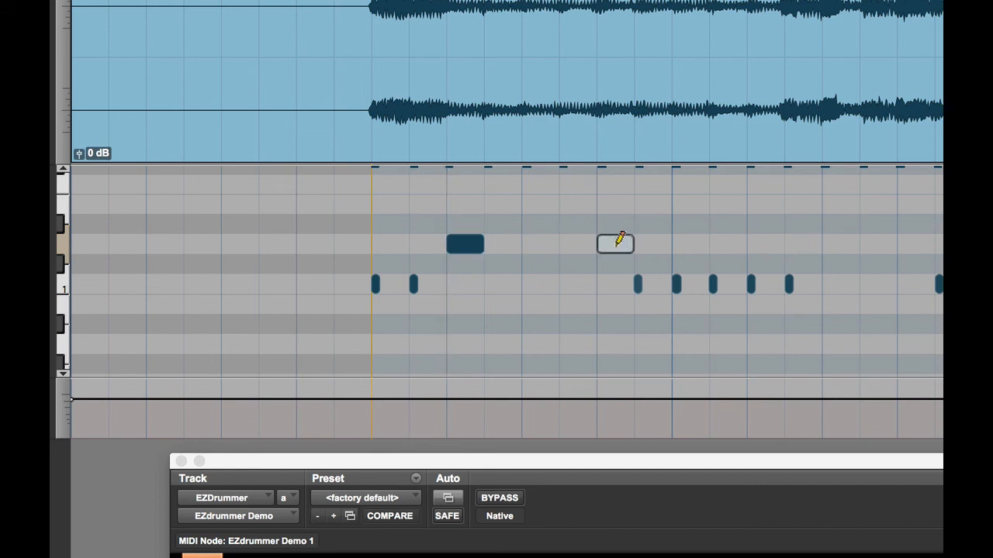
pyautogui.click(762, 242)
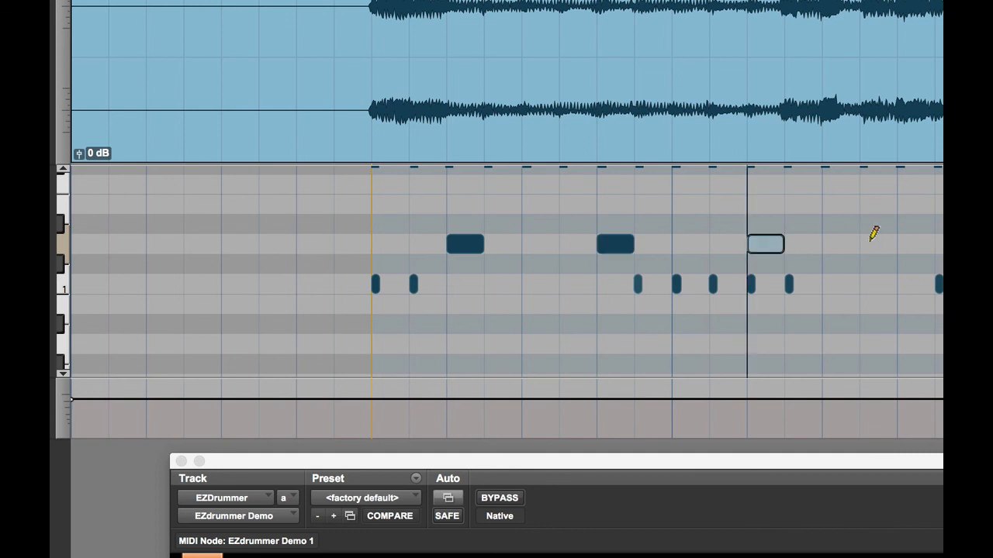
pyautogui.click(909, 242)
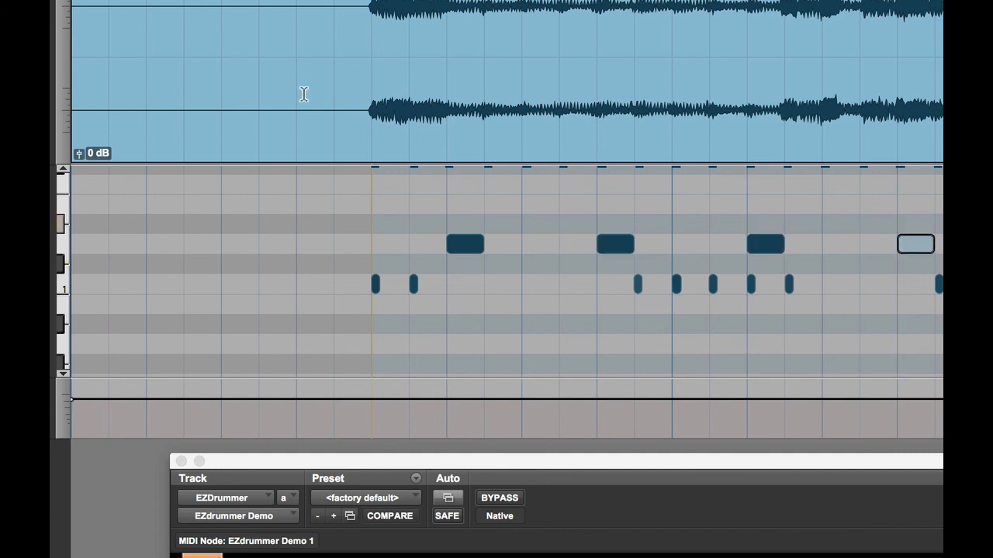
pyautogui.click(290, 269)
pyautogui.press('space')
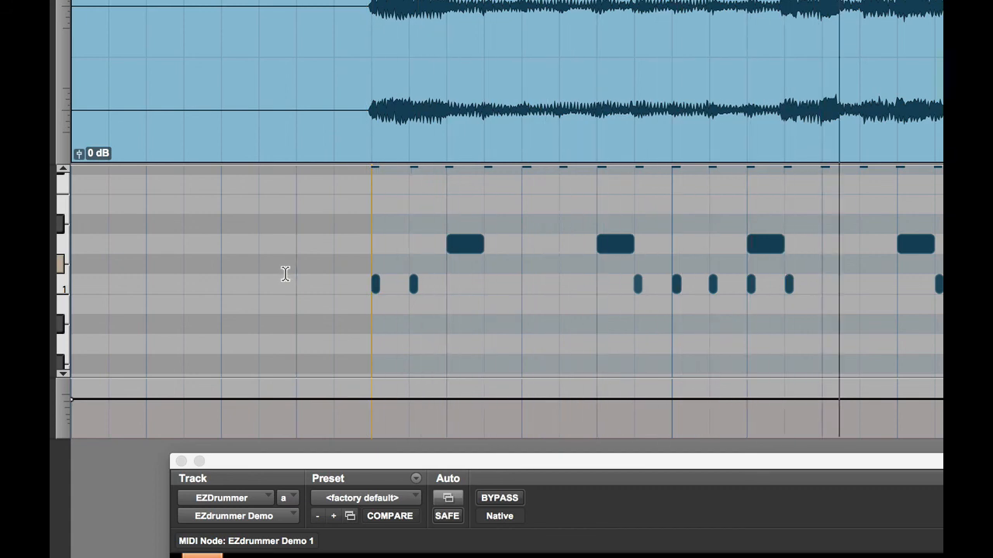
pyautogui.press('space')
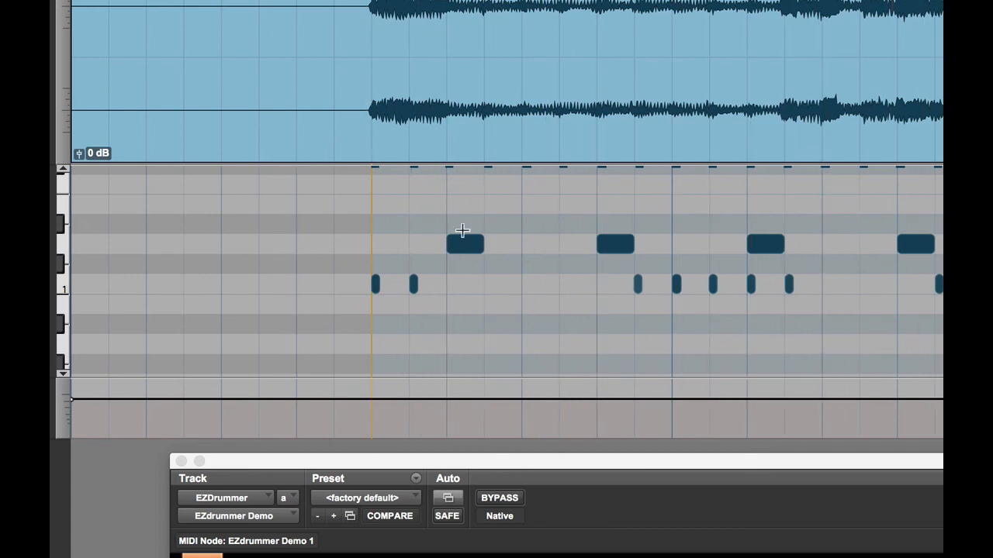
# - Mute the seven C1 kick notes beneath them and play back the result
pyautogui.moveTo(350, 280); pyautogui.dragTo(953, 327)
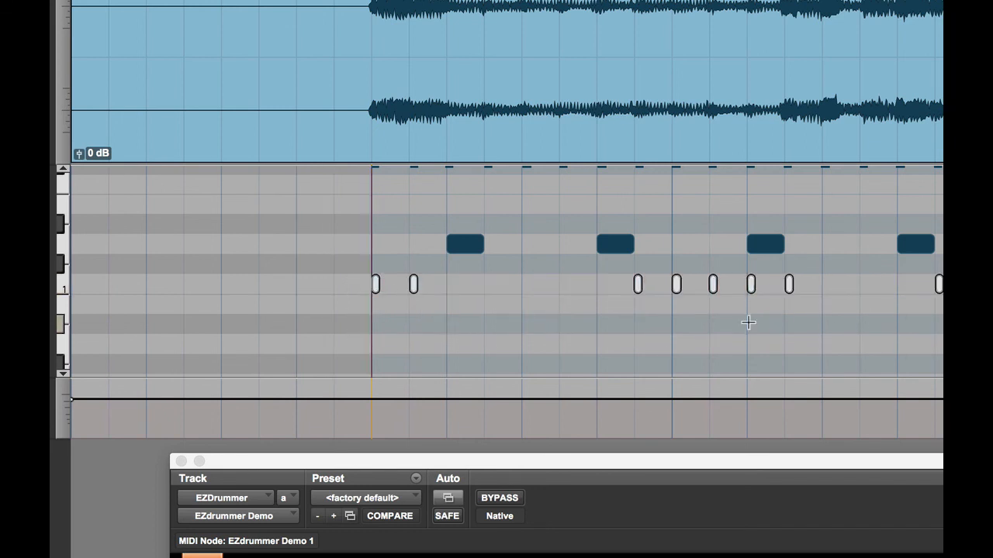
pyautogui.press('super+m')
pyautogui.press('space')
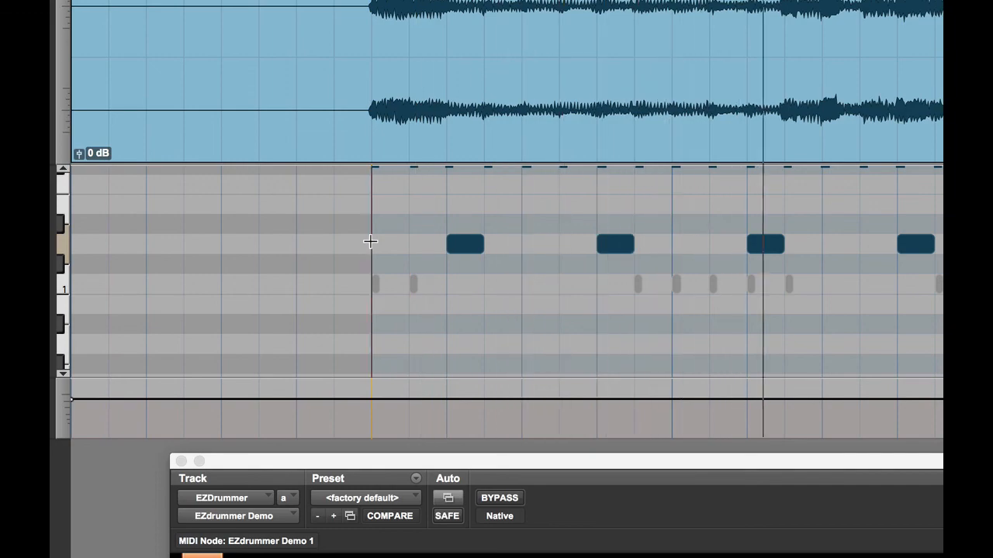
pyautogui.press('space')
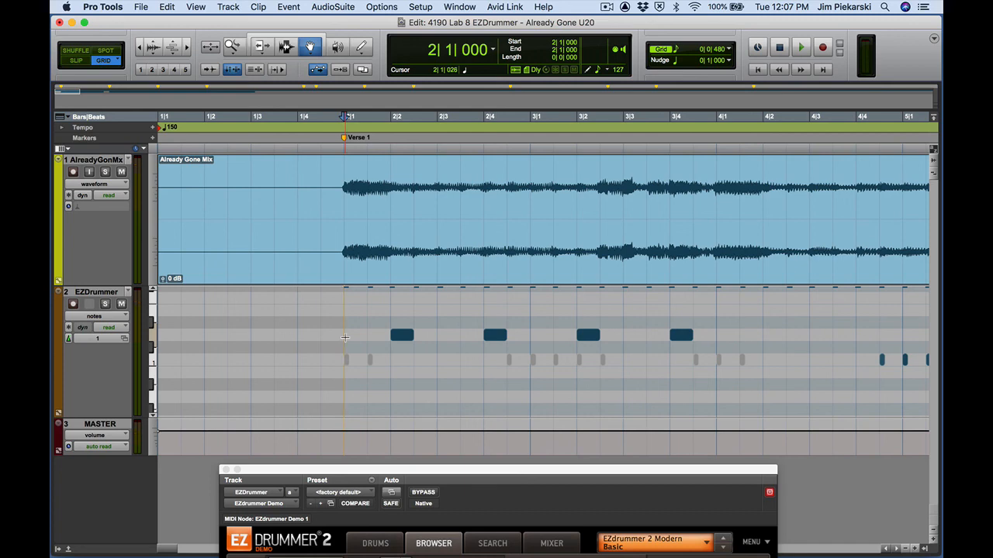
# - Zoom out with R until the song from bar 2 to about bar 34 is visible
pyautogui.press('r')
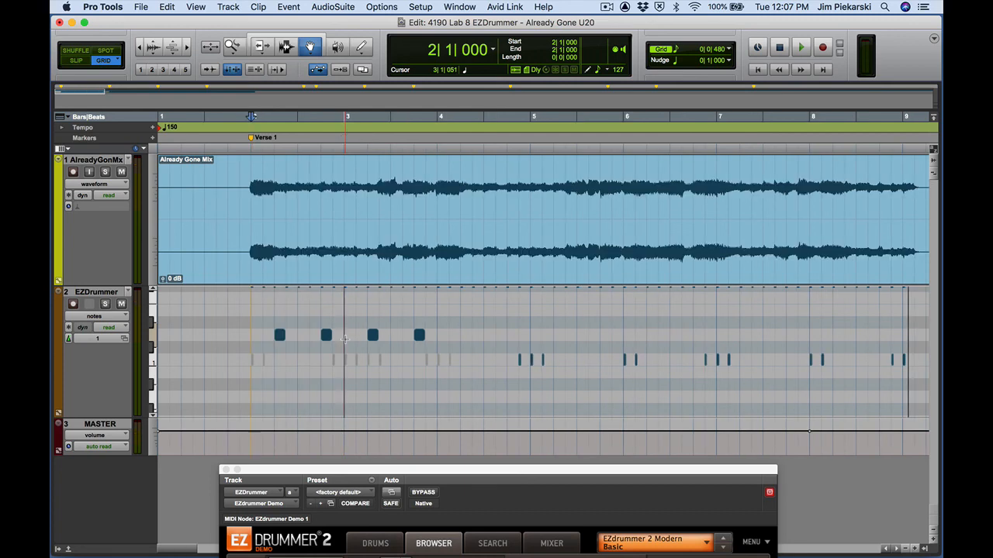
pyautogui.press('r')
pyautogui.press('r')
pyautogui.press('r')
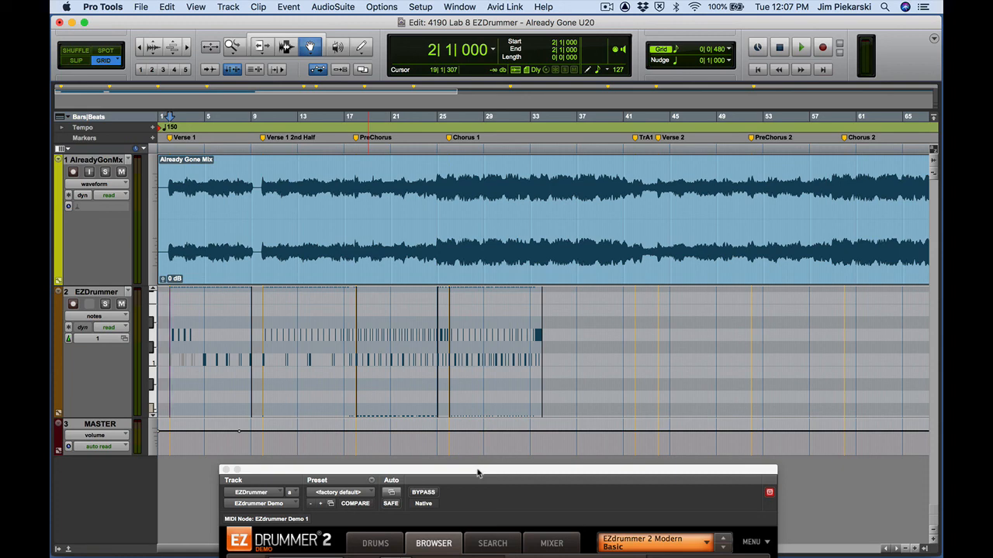
# - Raise the EZdrummer window and show its MIXER page with kit levels like Kick -3.0
pyautogui.moveTo(478, 473); pyautogui.dragTo(475, 73)
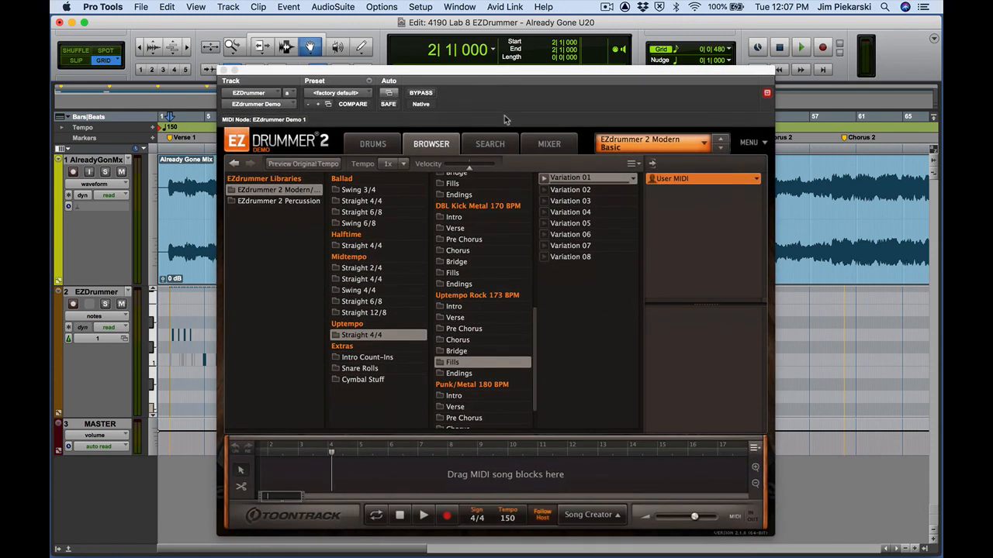
pyautogui.click(549, 145)
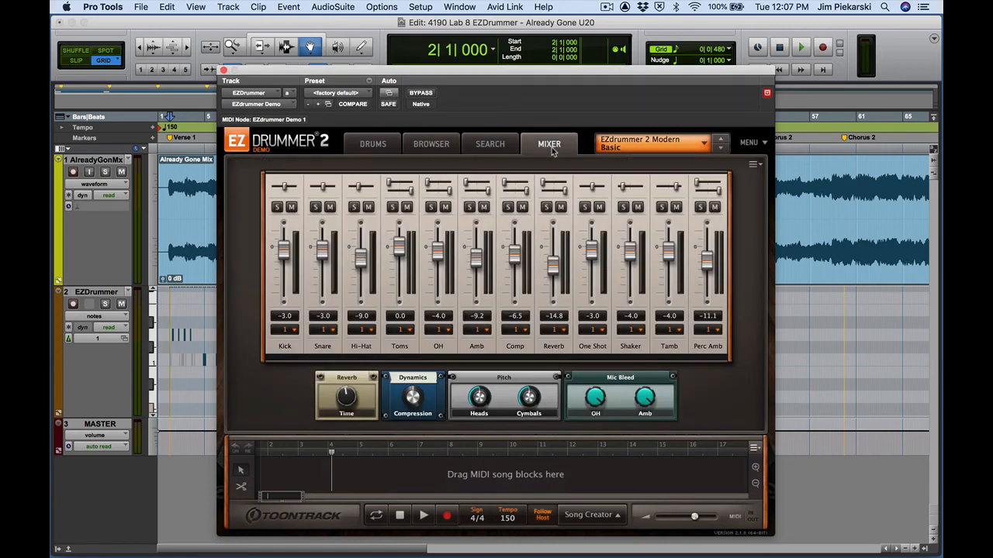